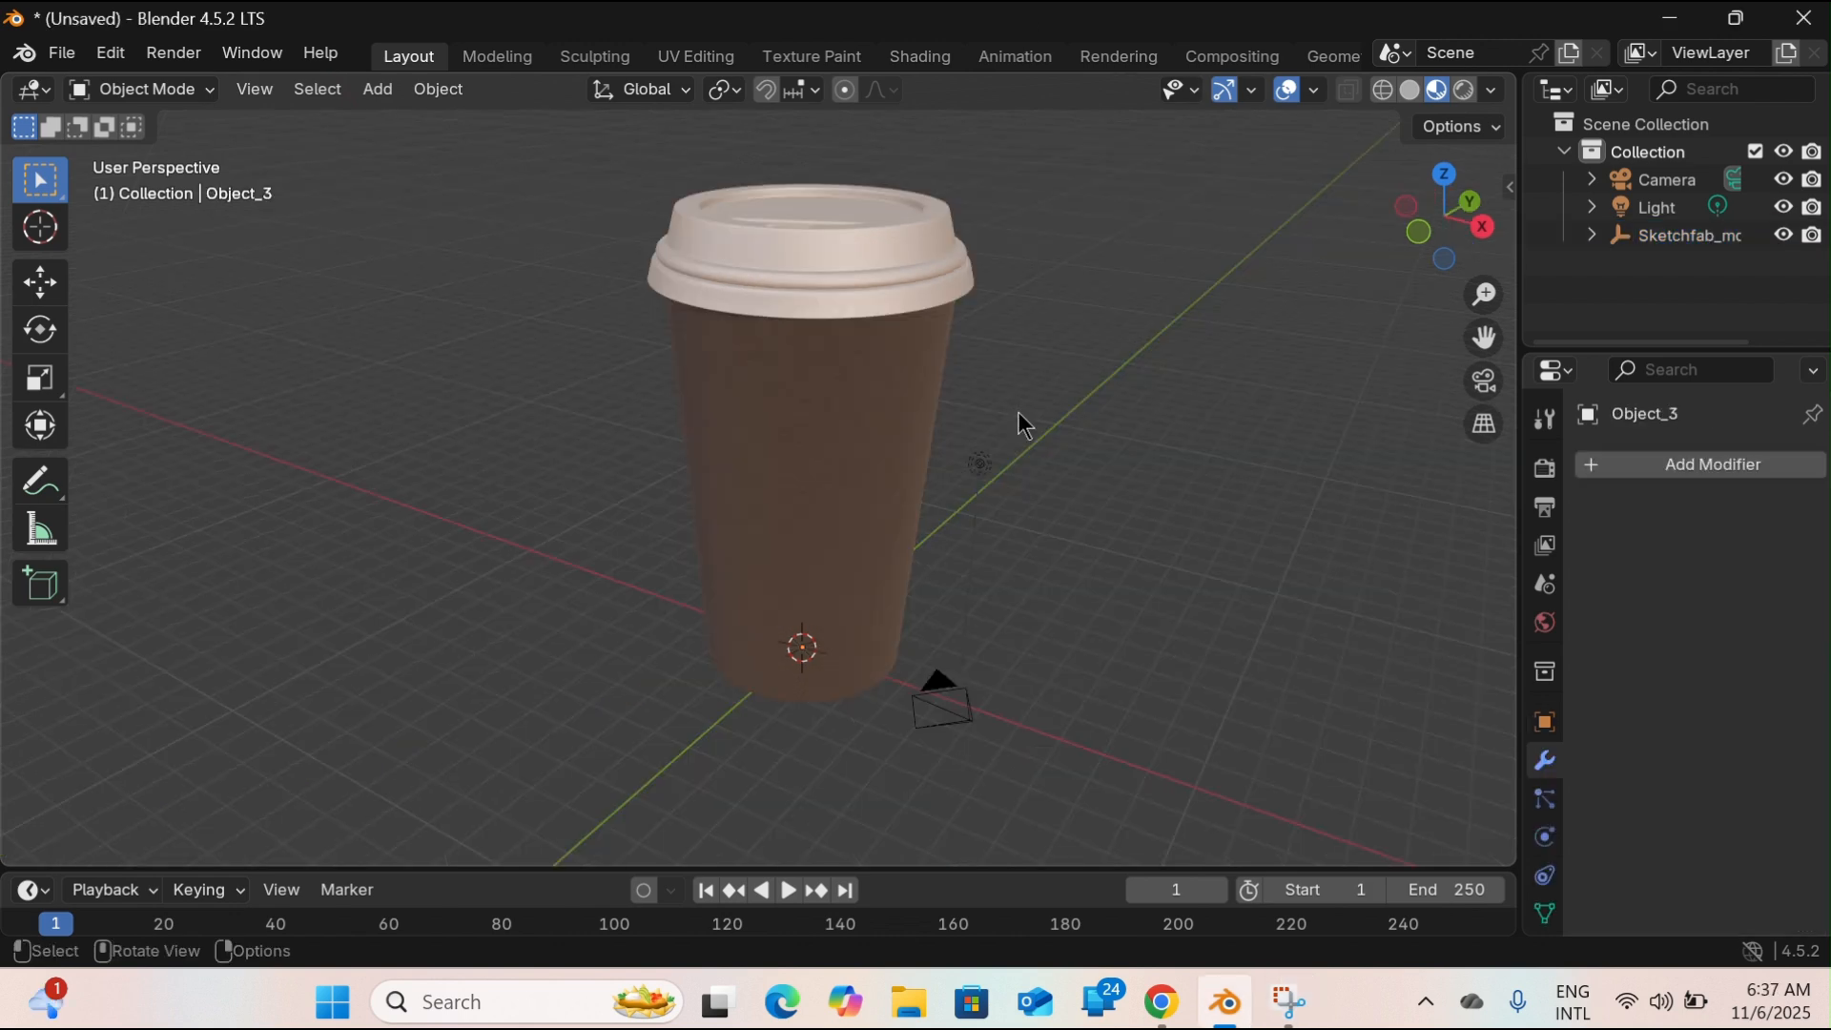
Add the image HP.png from the Desktop folder to the scene as a mesh plane.
key(shift+a)
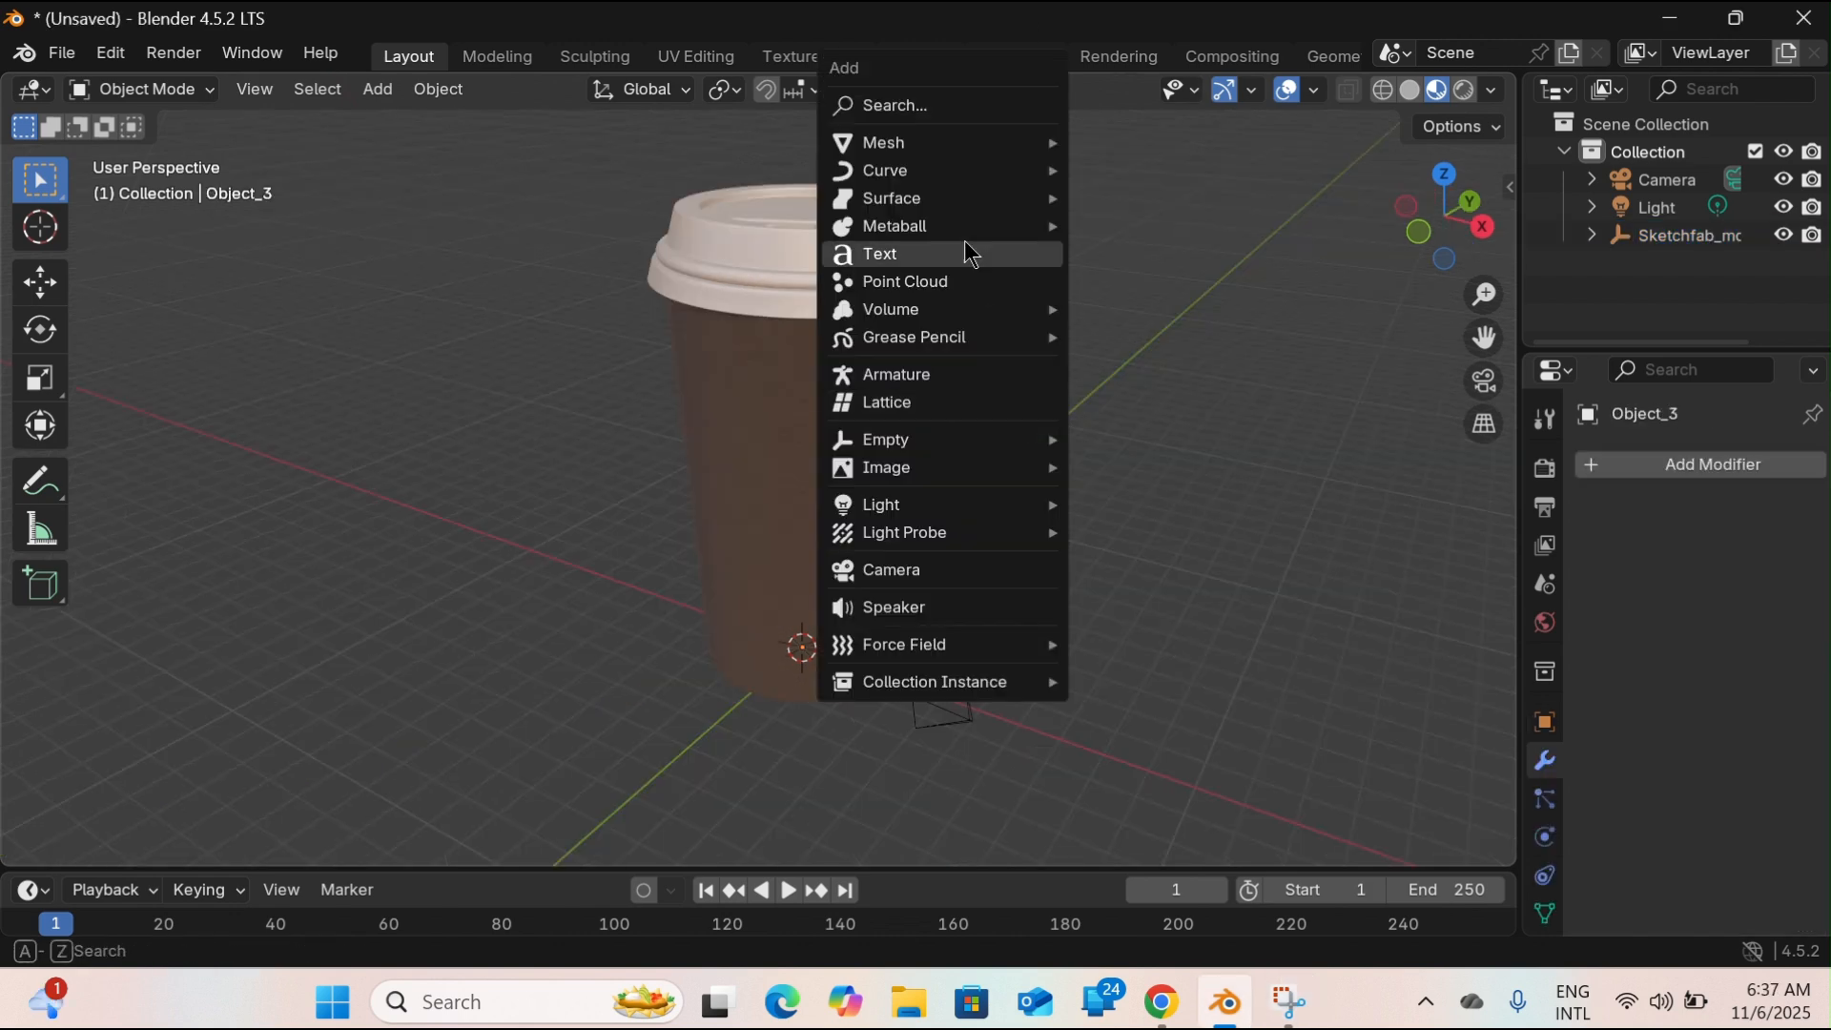
mouse_move(963, 205)
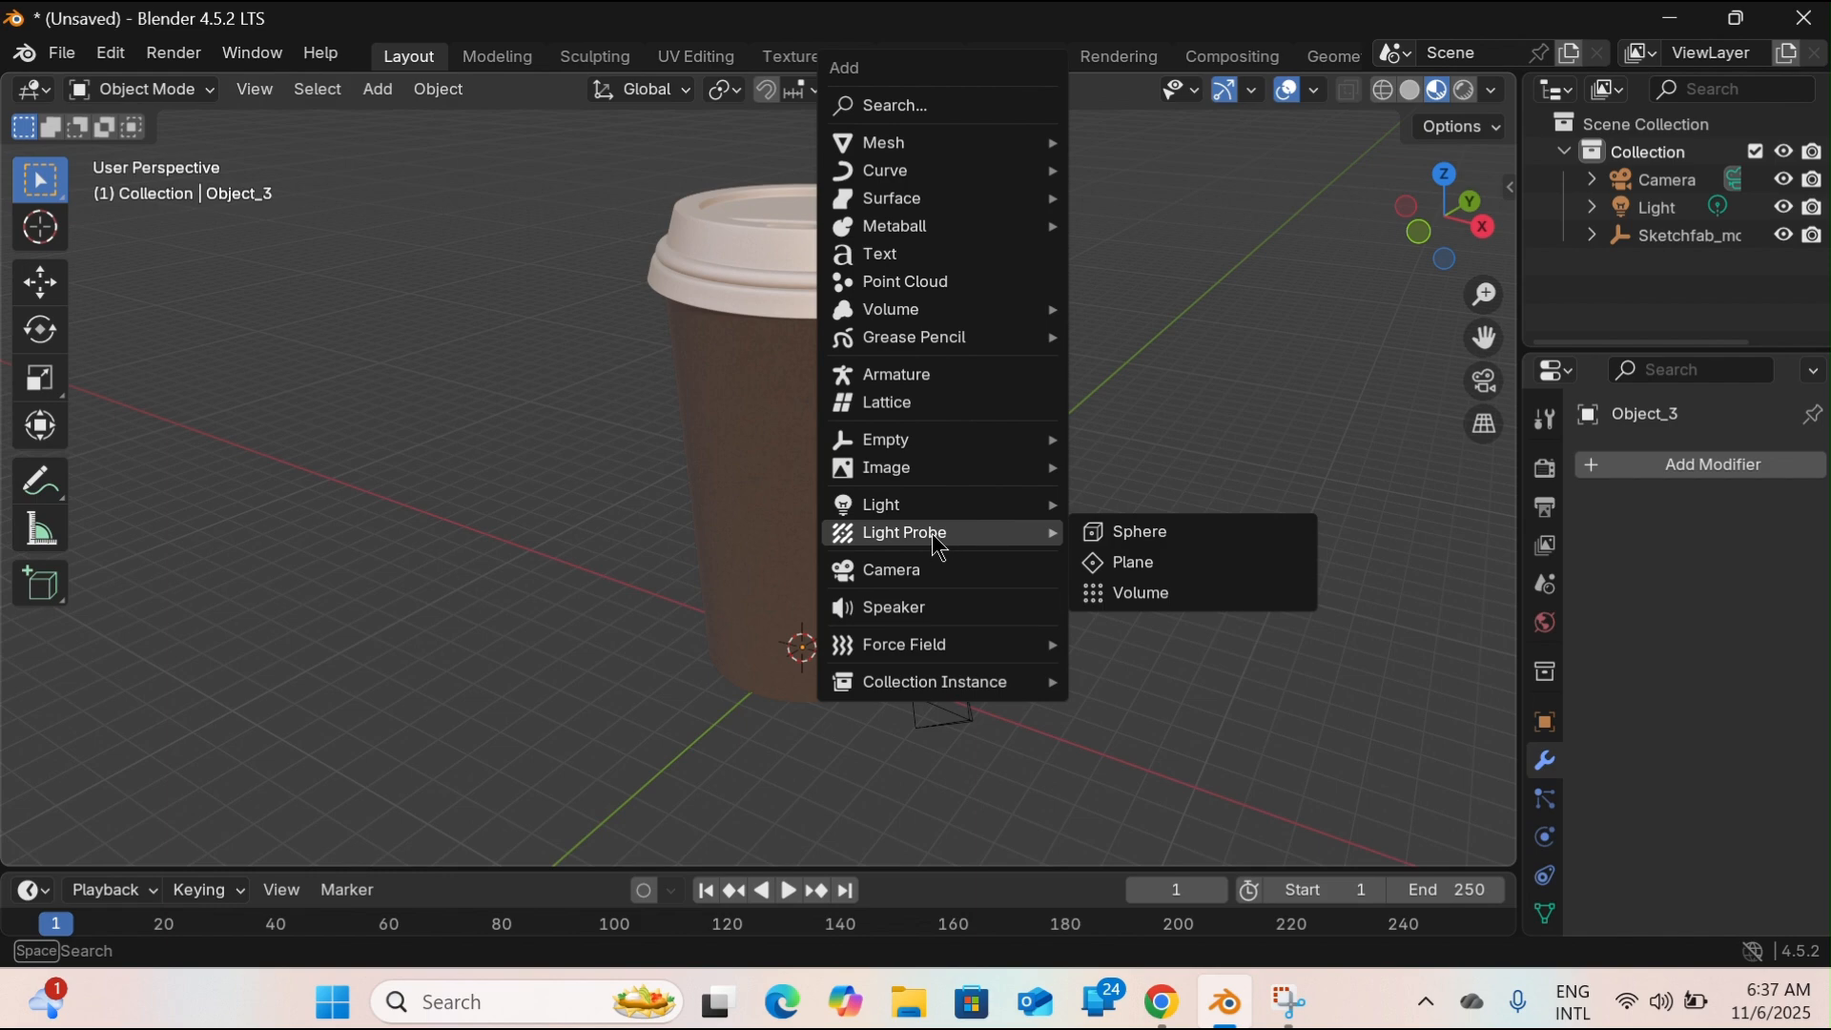
mouse_move(963, 466)
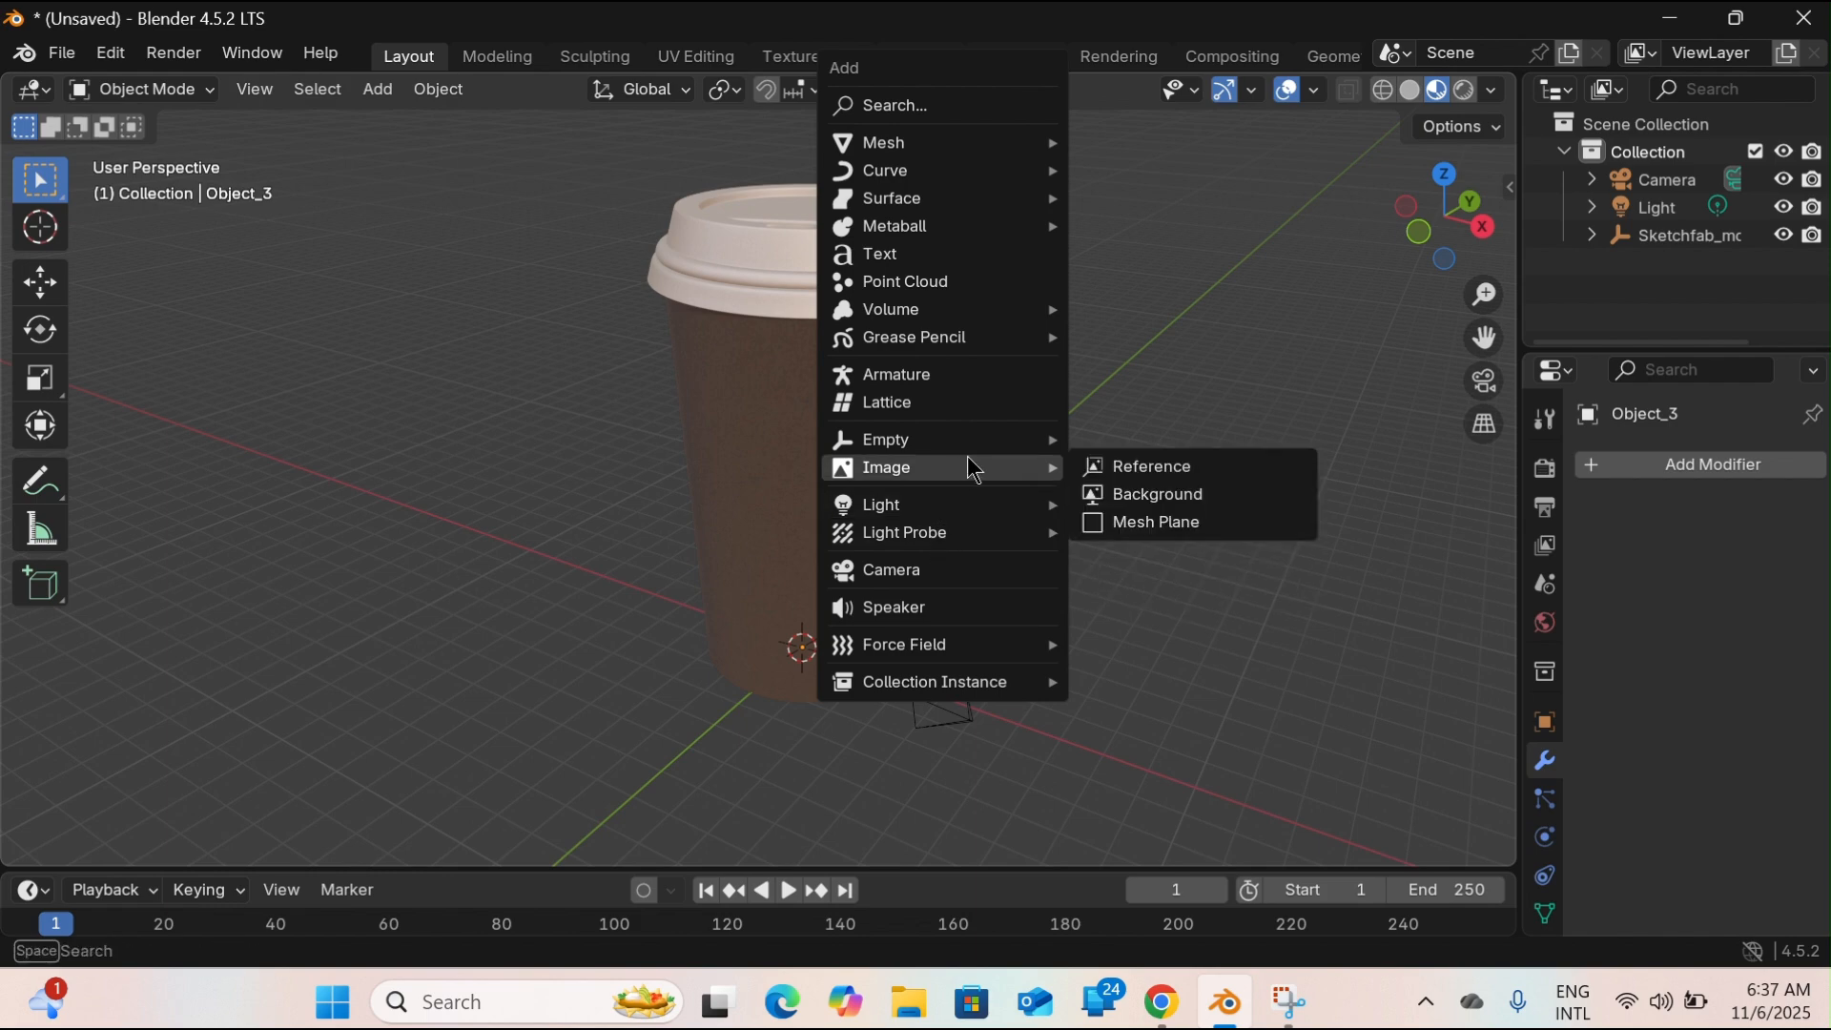
click(1160, 524)
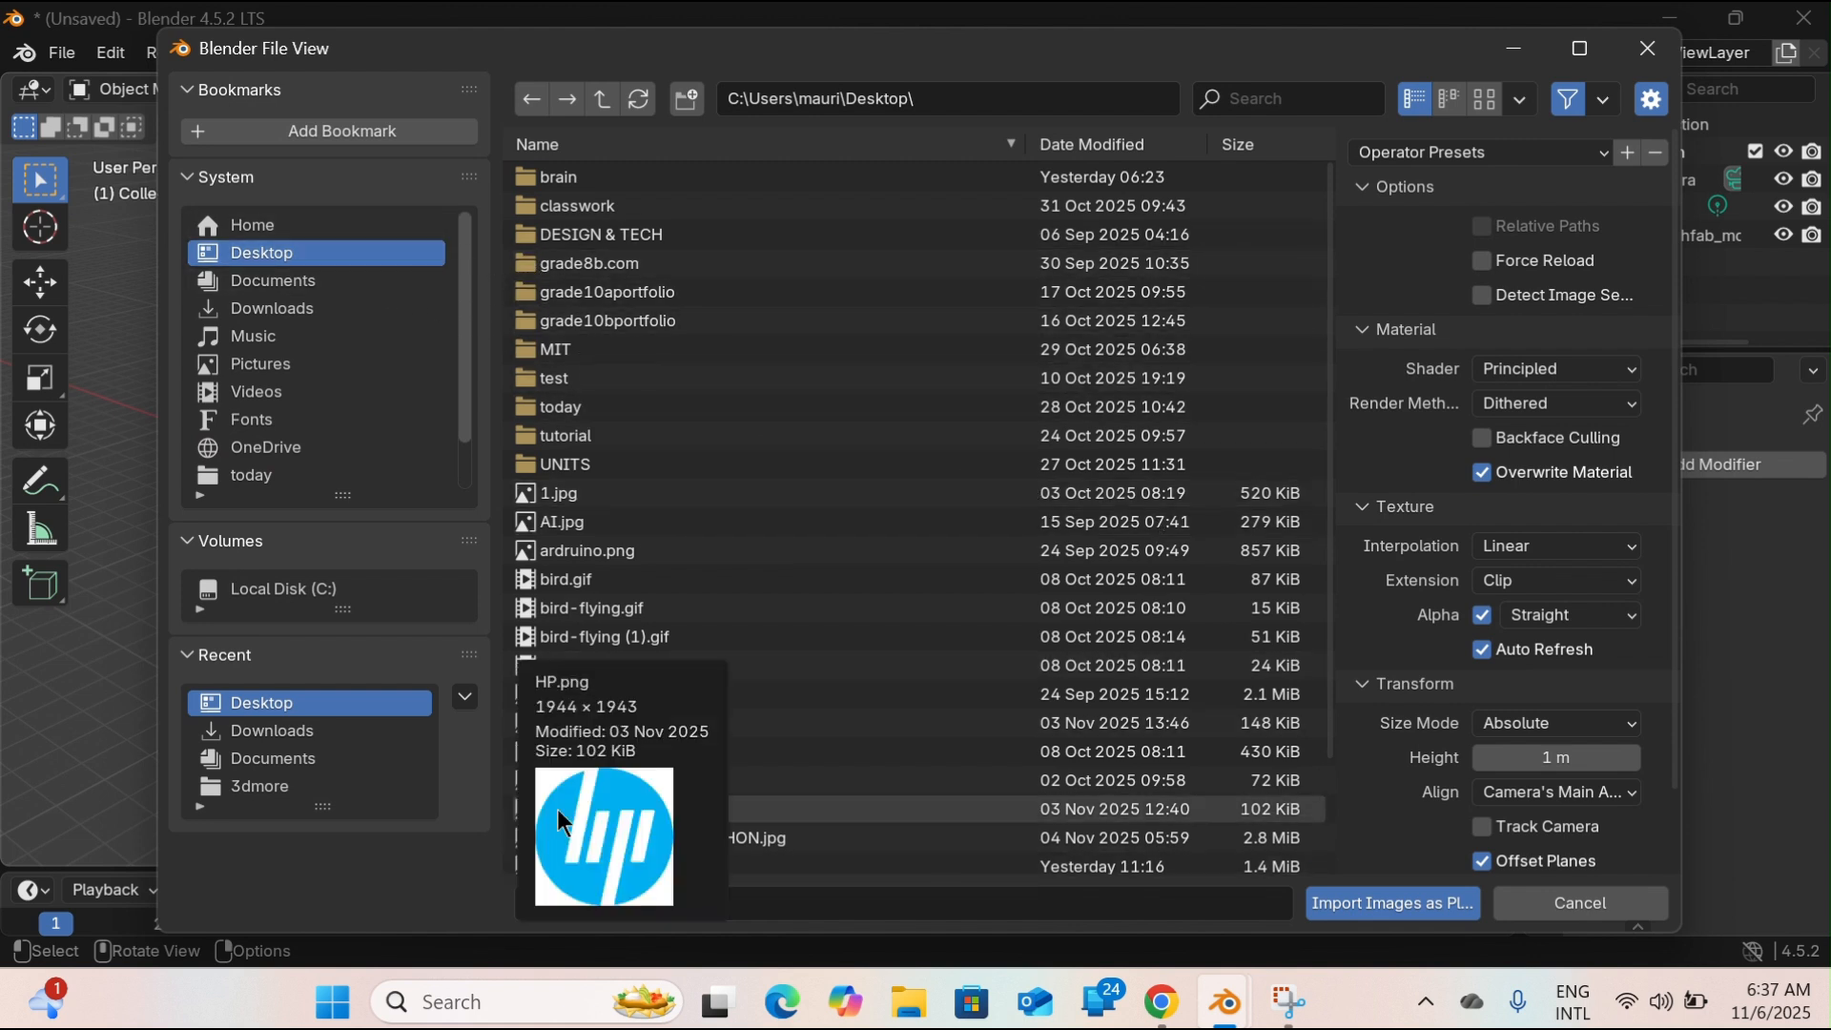
click(563, 809)
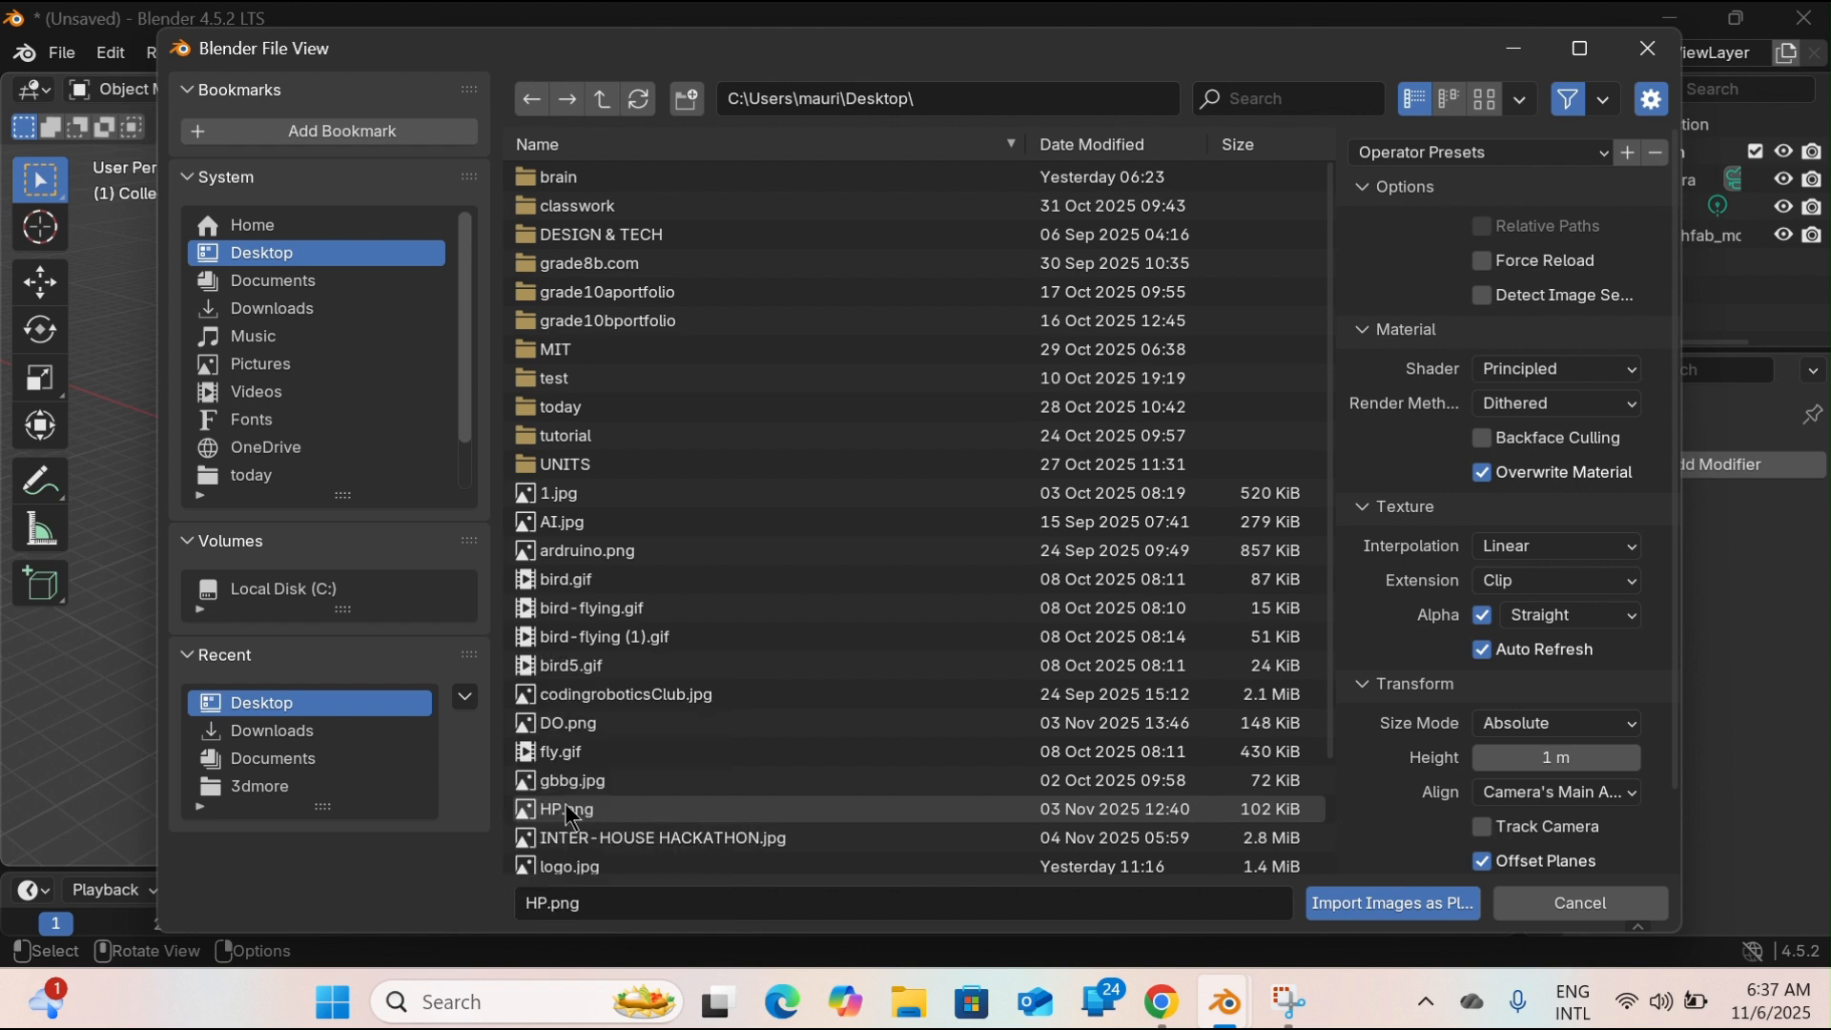
click(660, 808)
click(1388, 908)
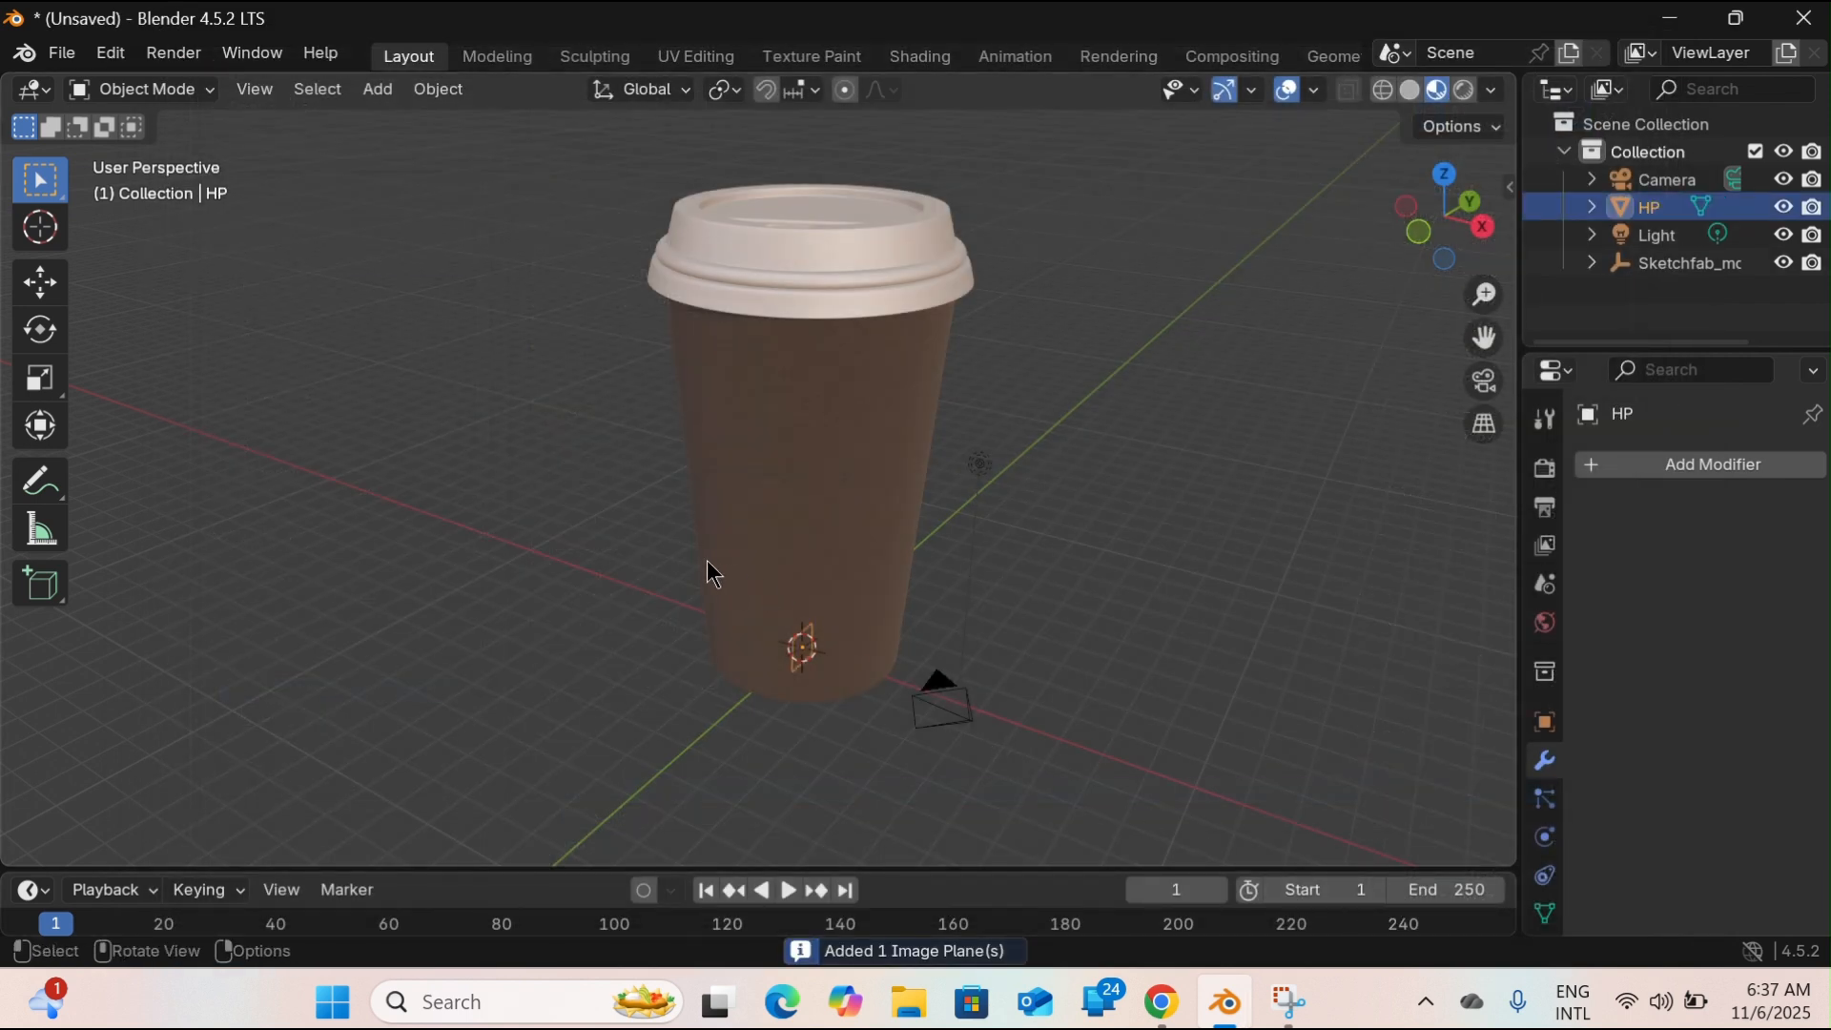
Move the HP logo plane about 3.36 m along the X axis, out of the cup, and use Material Preview shading.
key(g)
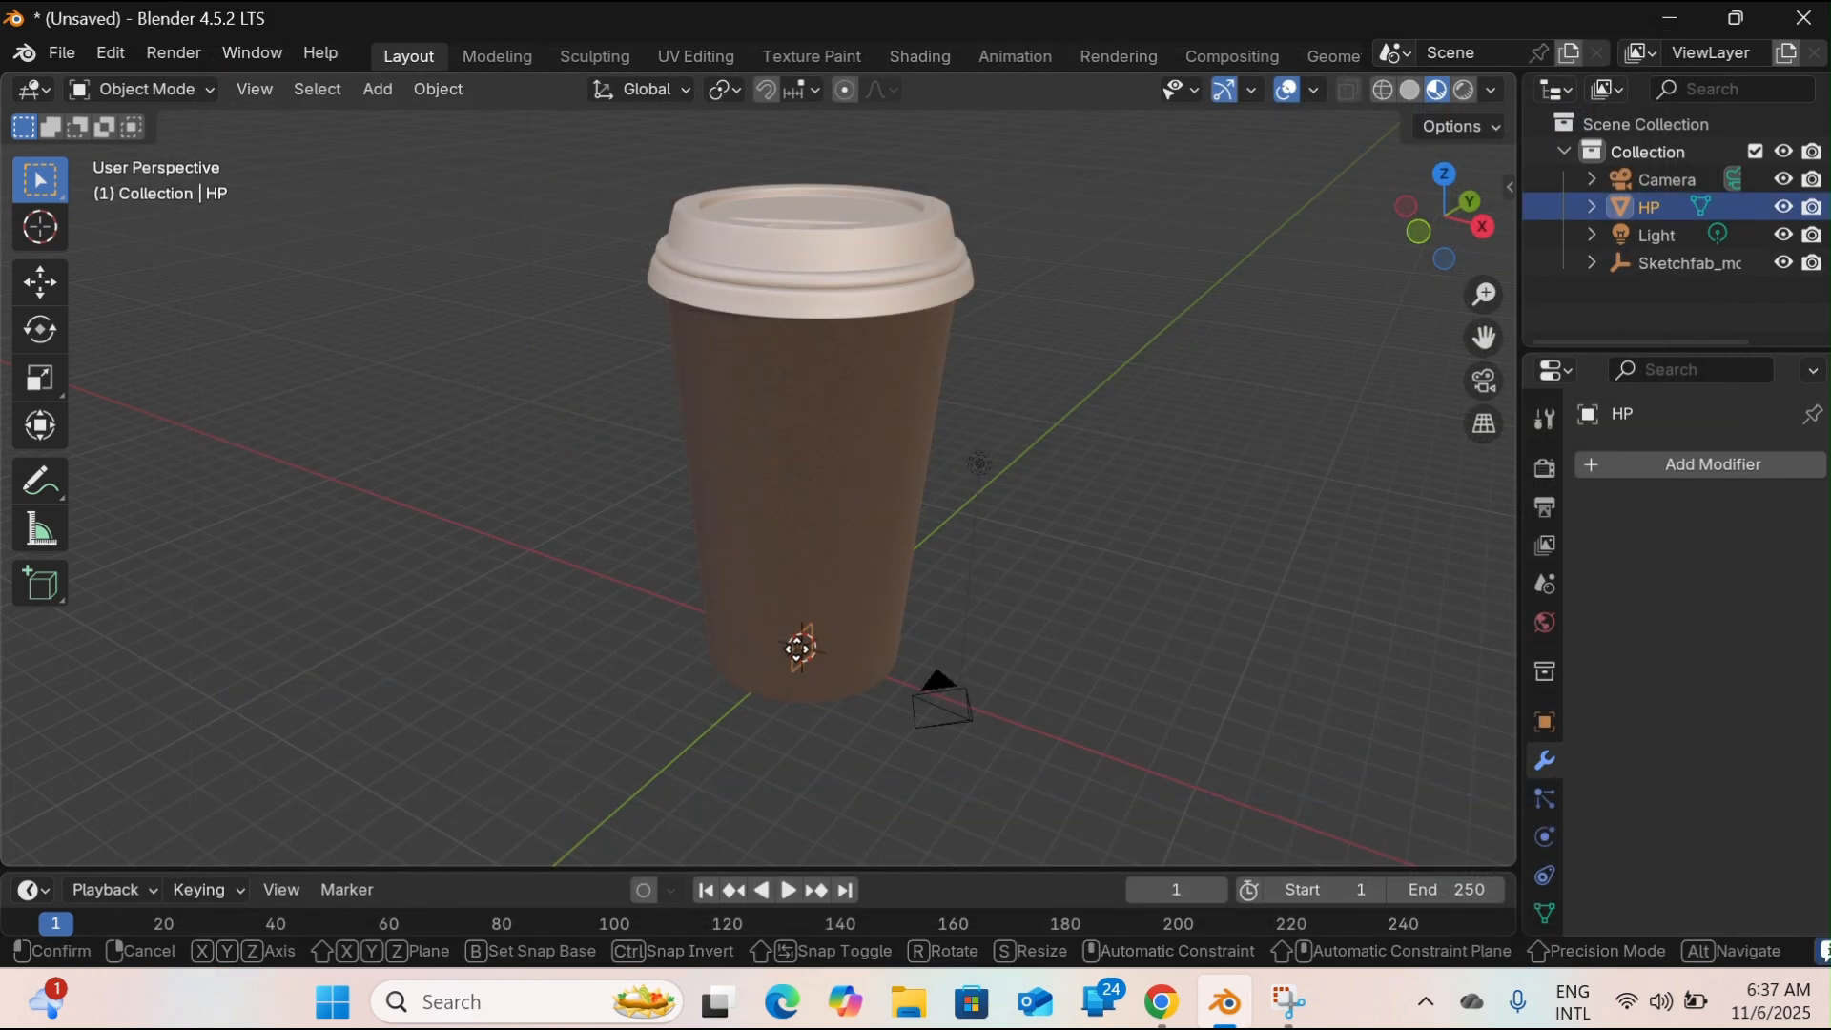
key(x)
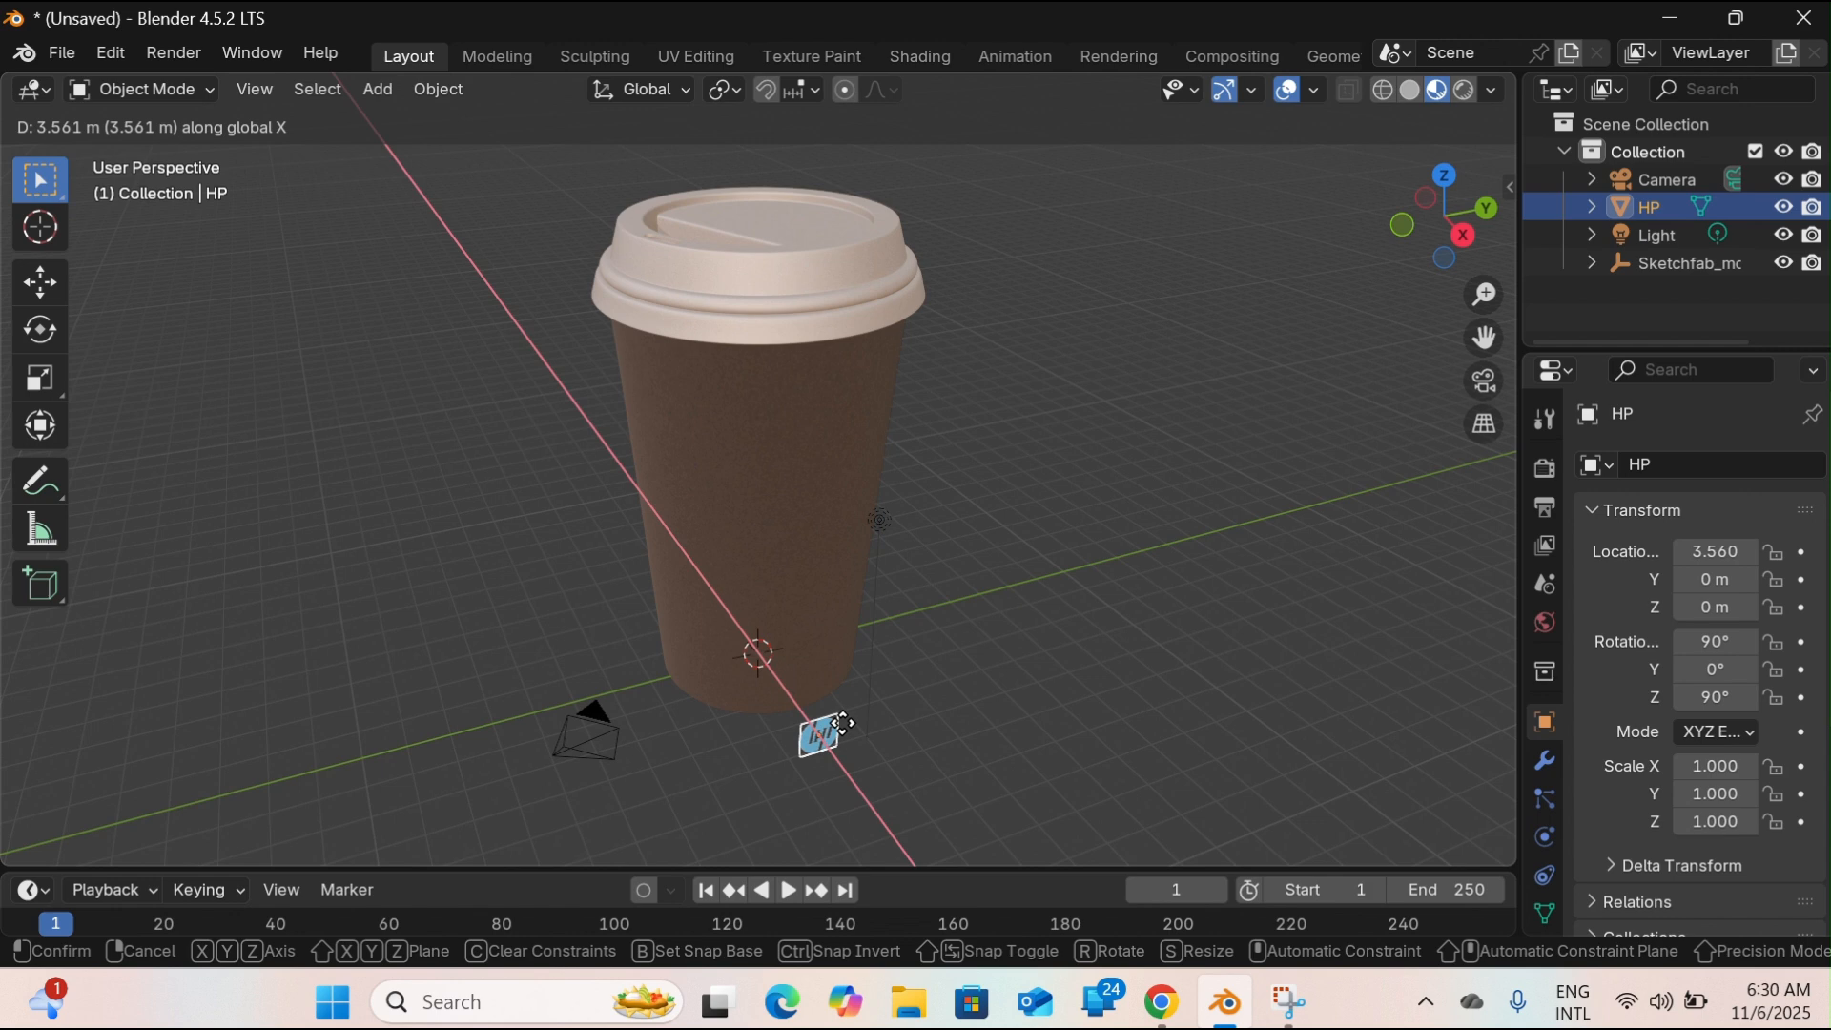
click(843, 723)
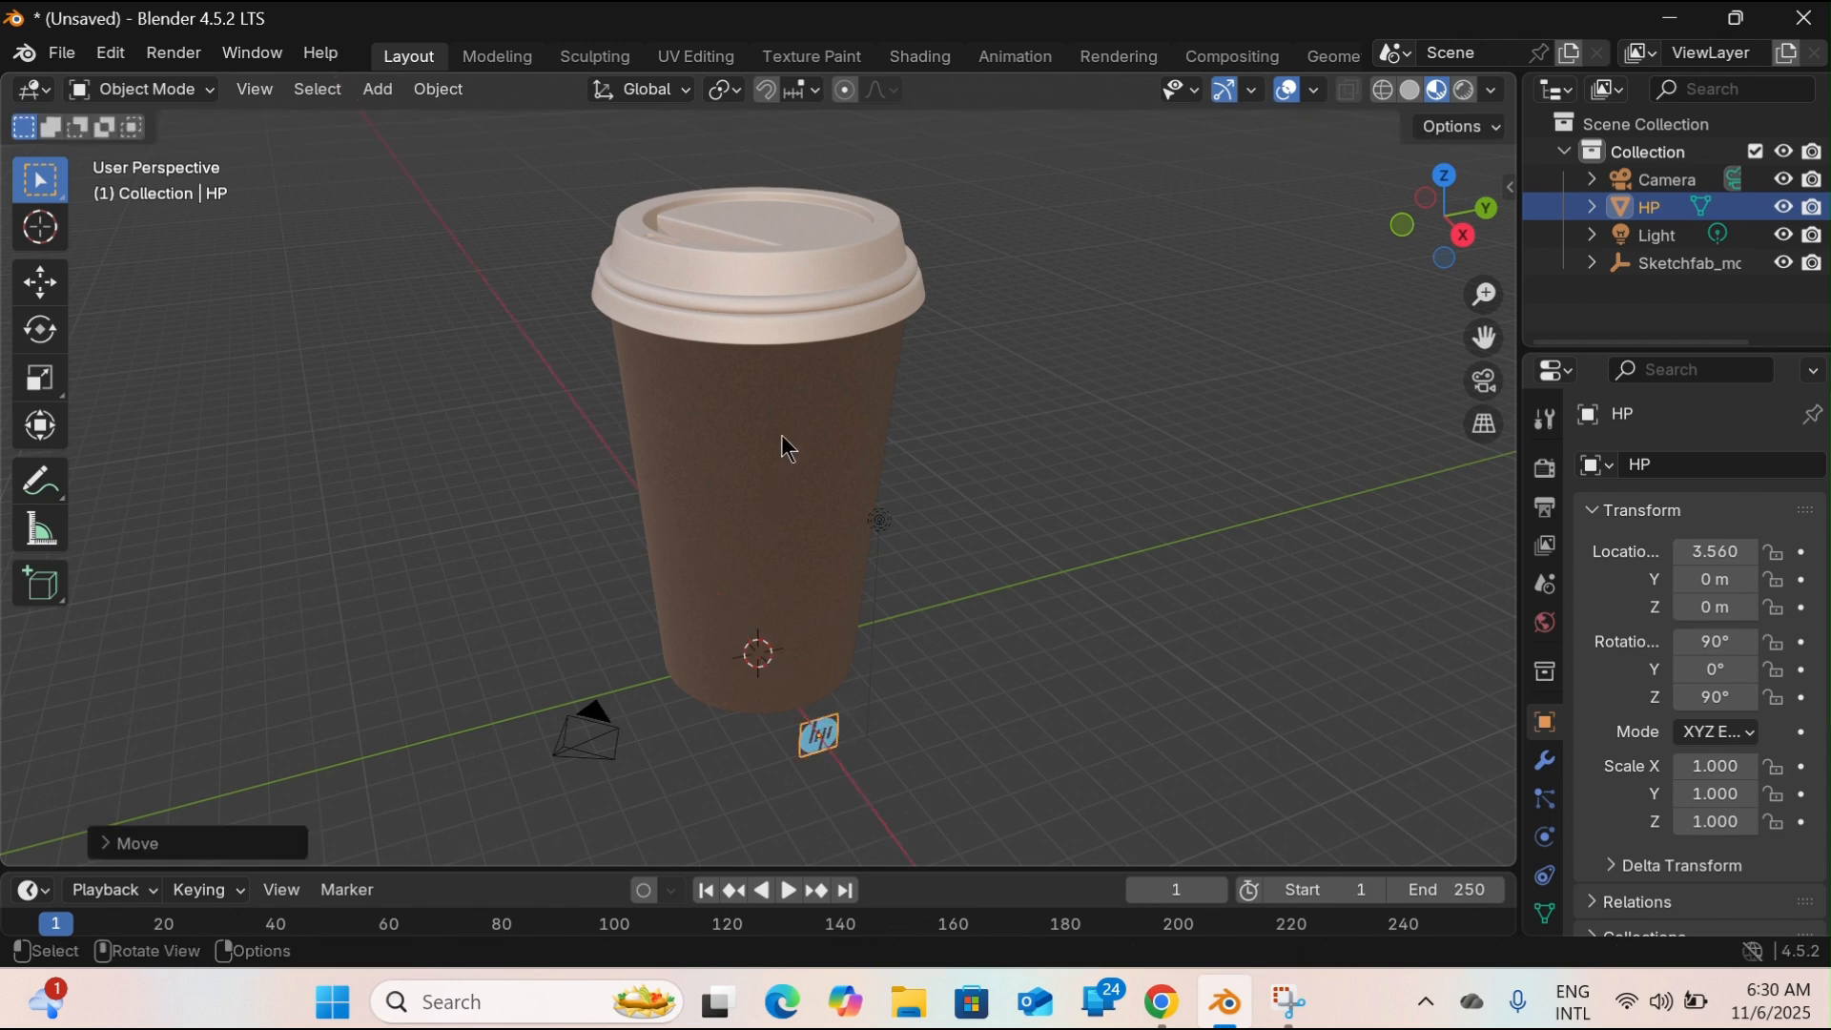
key(z)
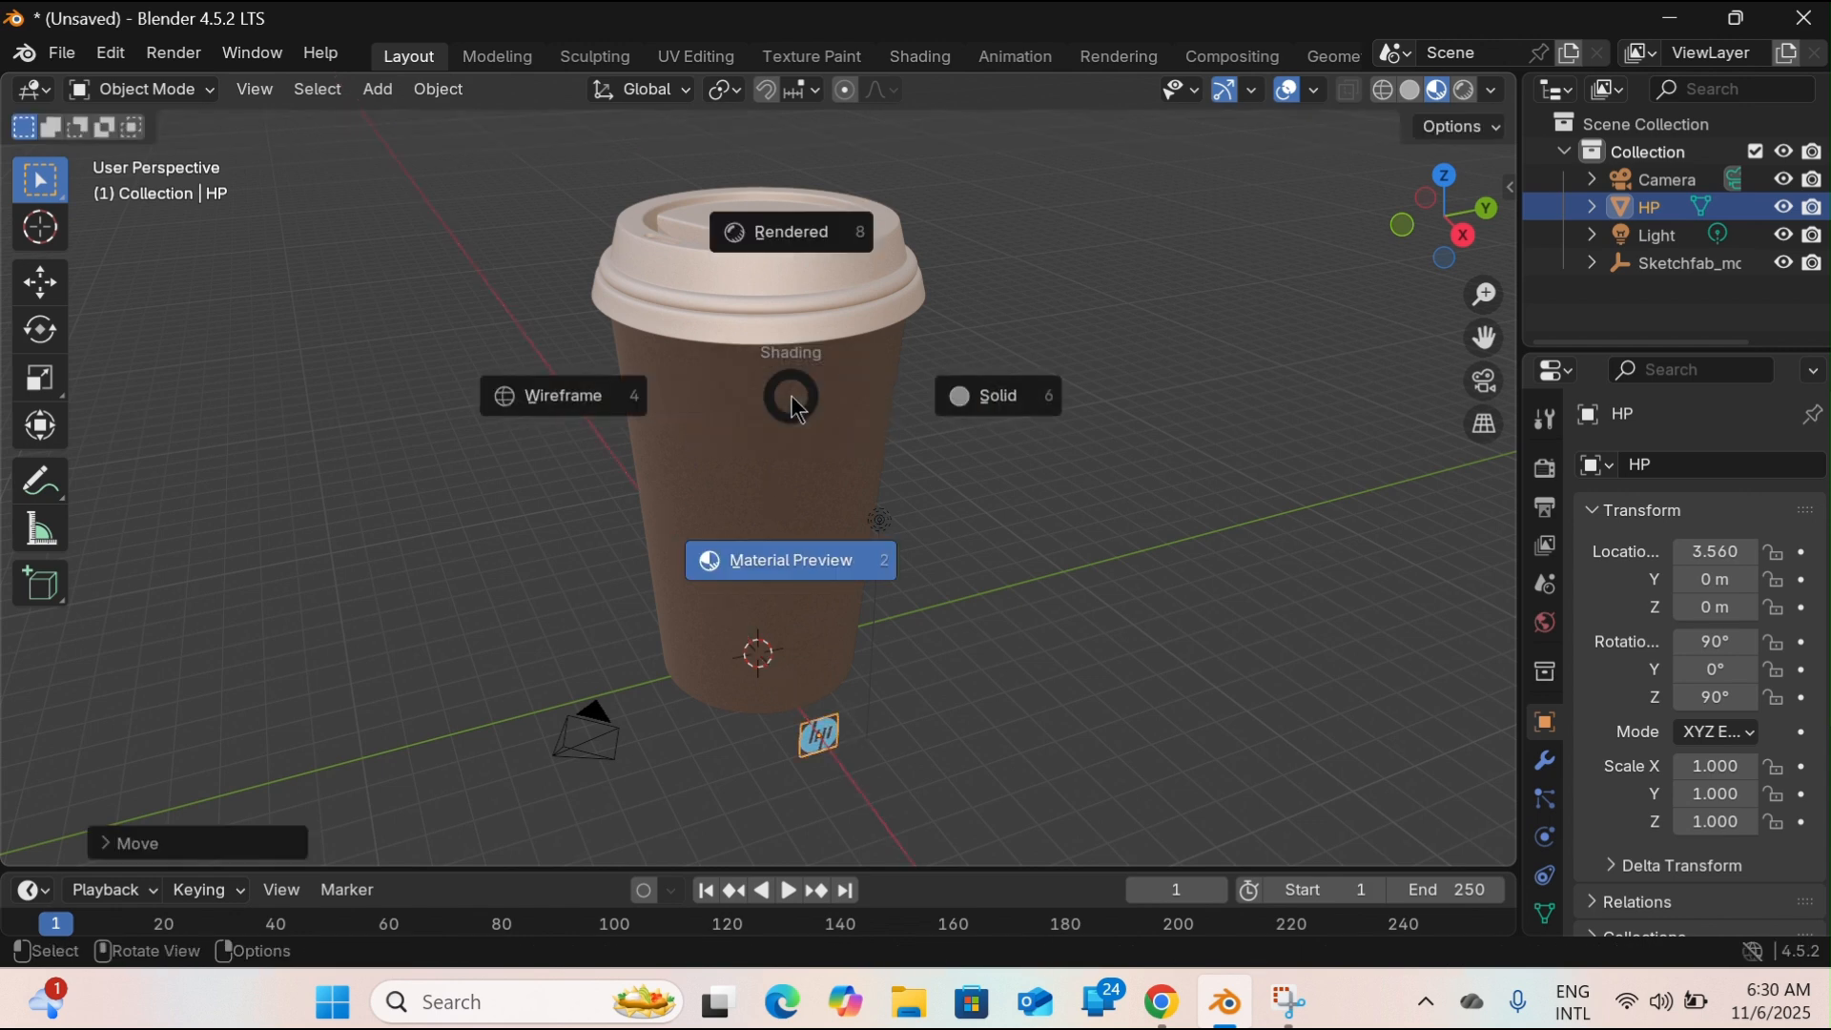
click(803, 563)
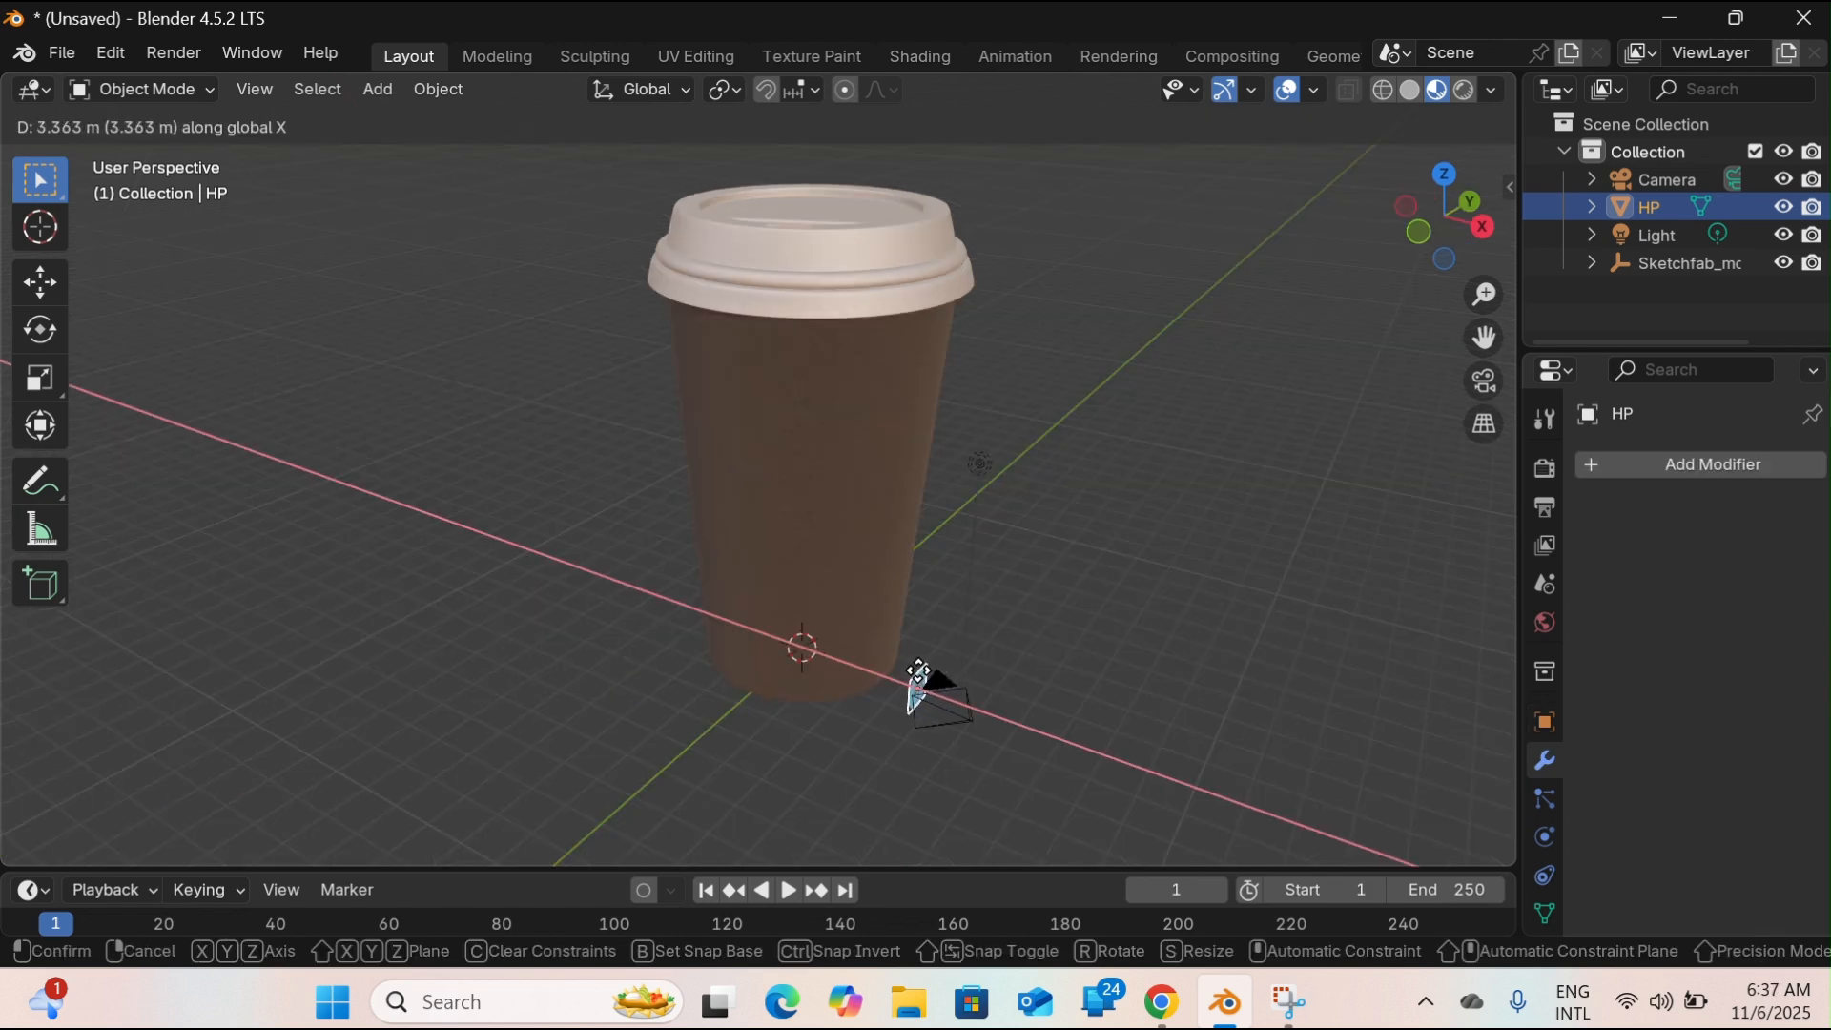
click(921, 678)
Raise the logo plane about 6.08 m along the Z axis and scale it up uniformly by about 4.53.
key(g)
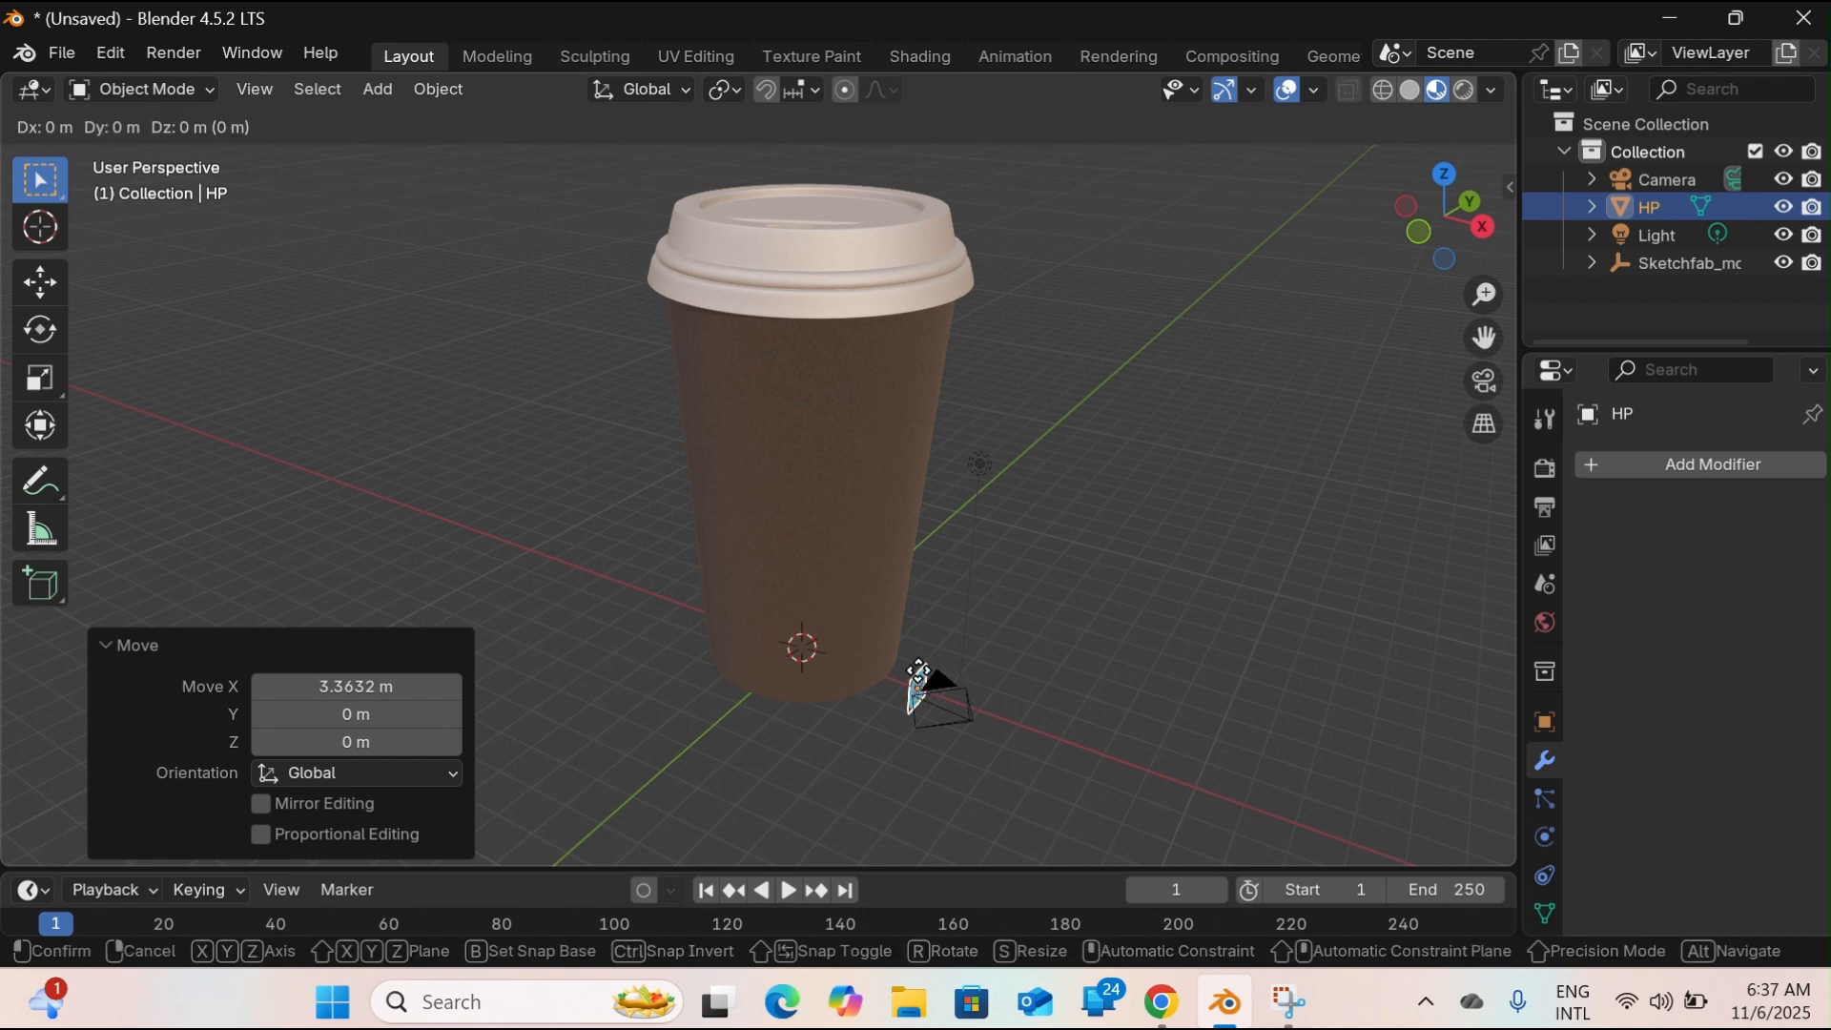
key(z)
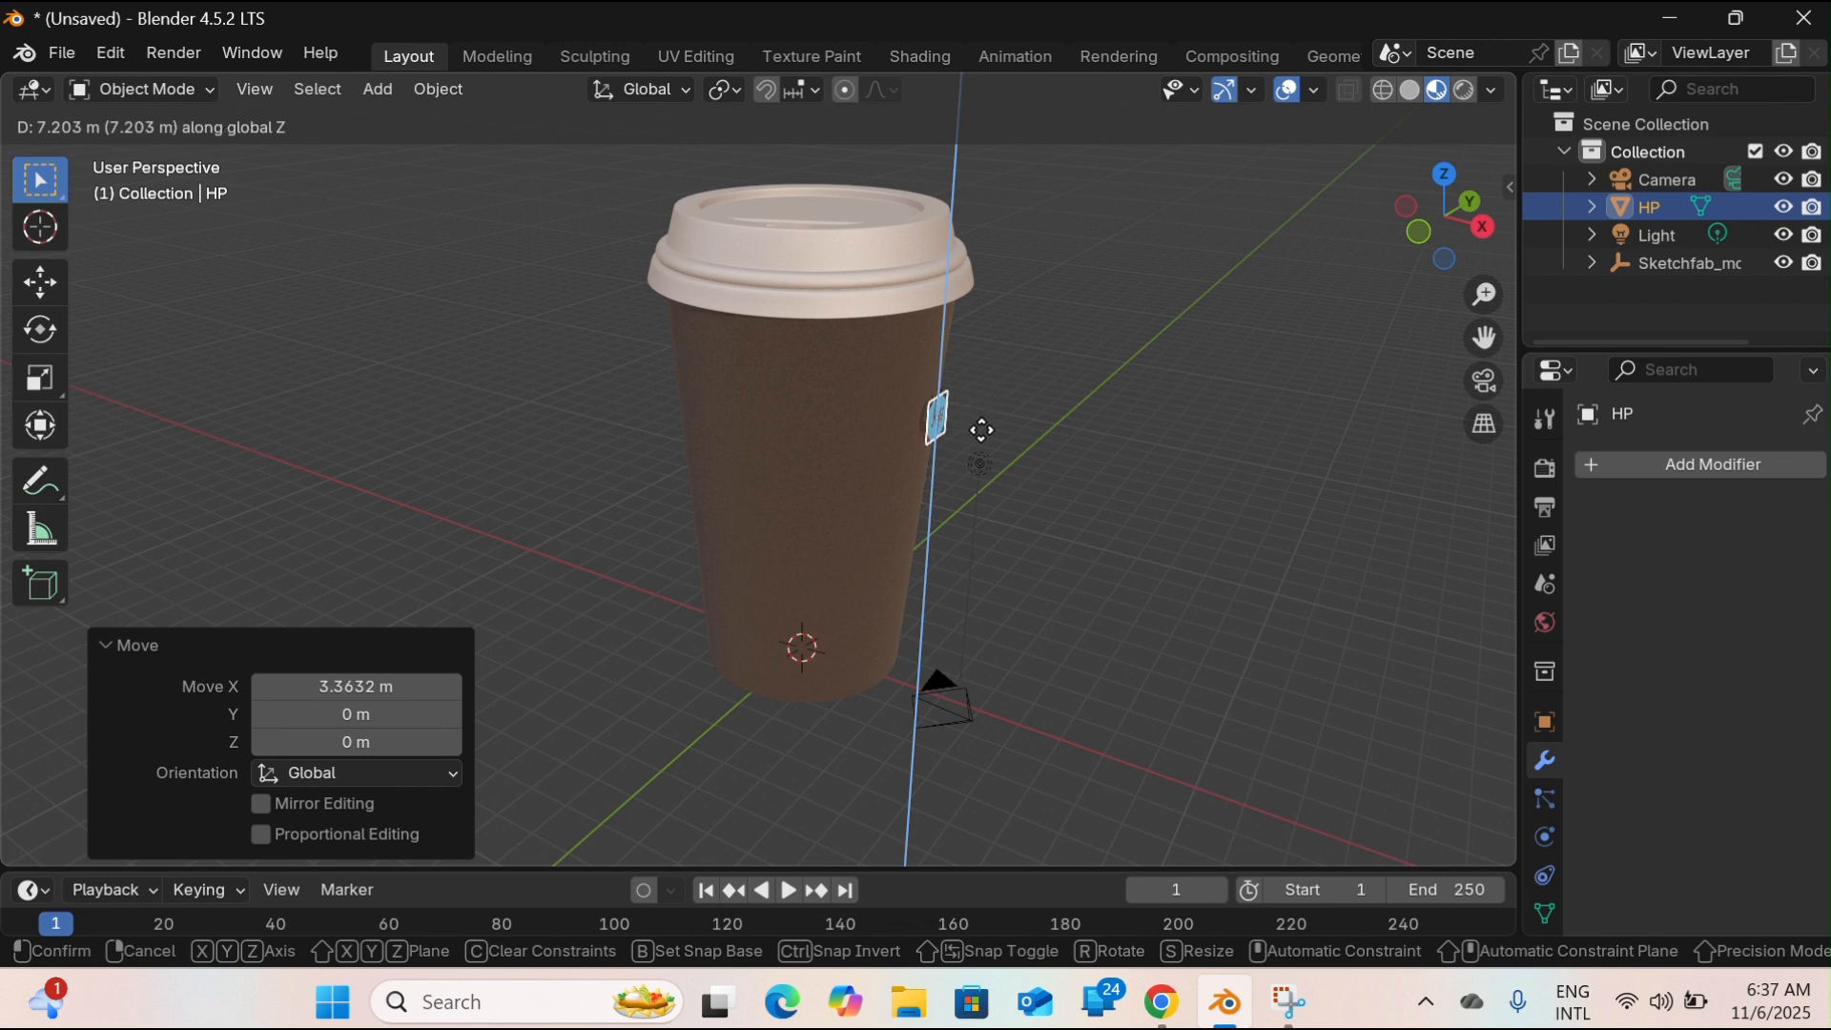
click(988, 464)
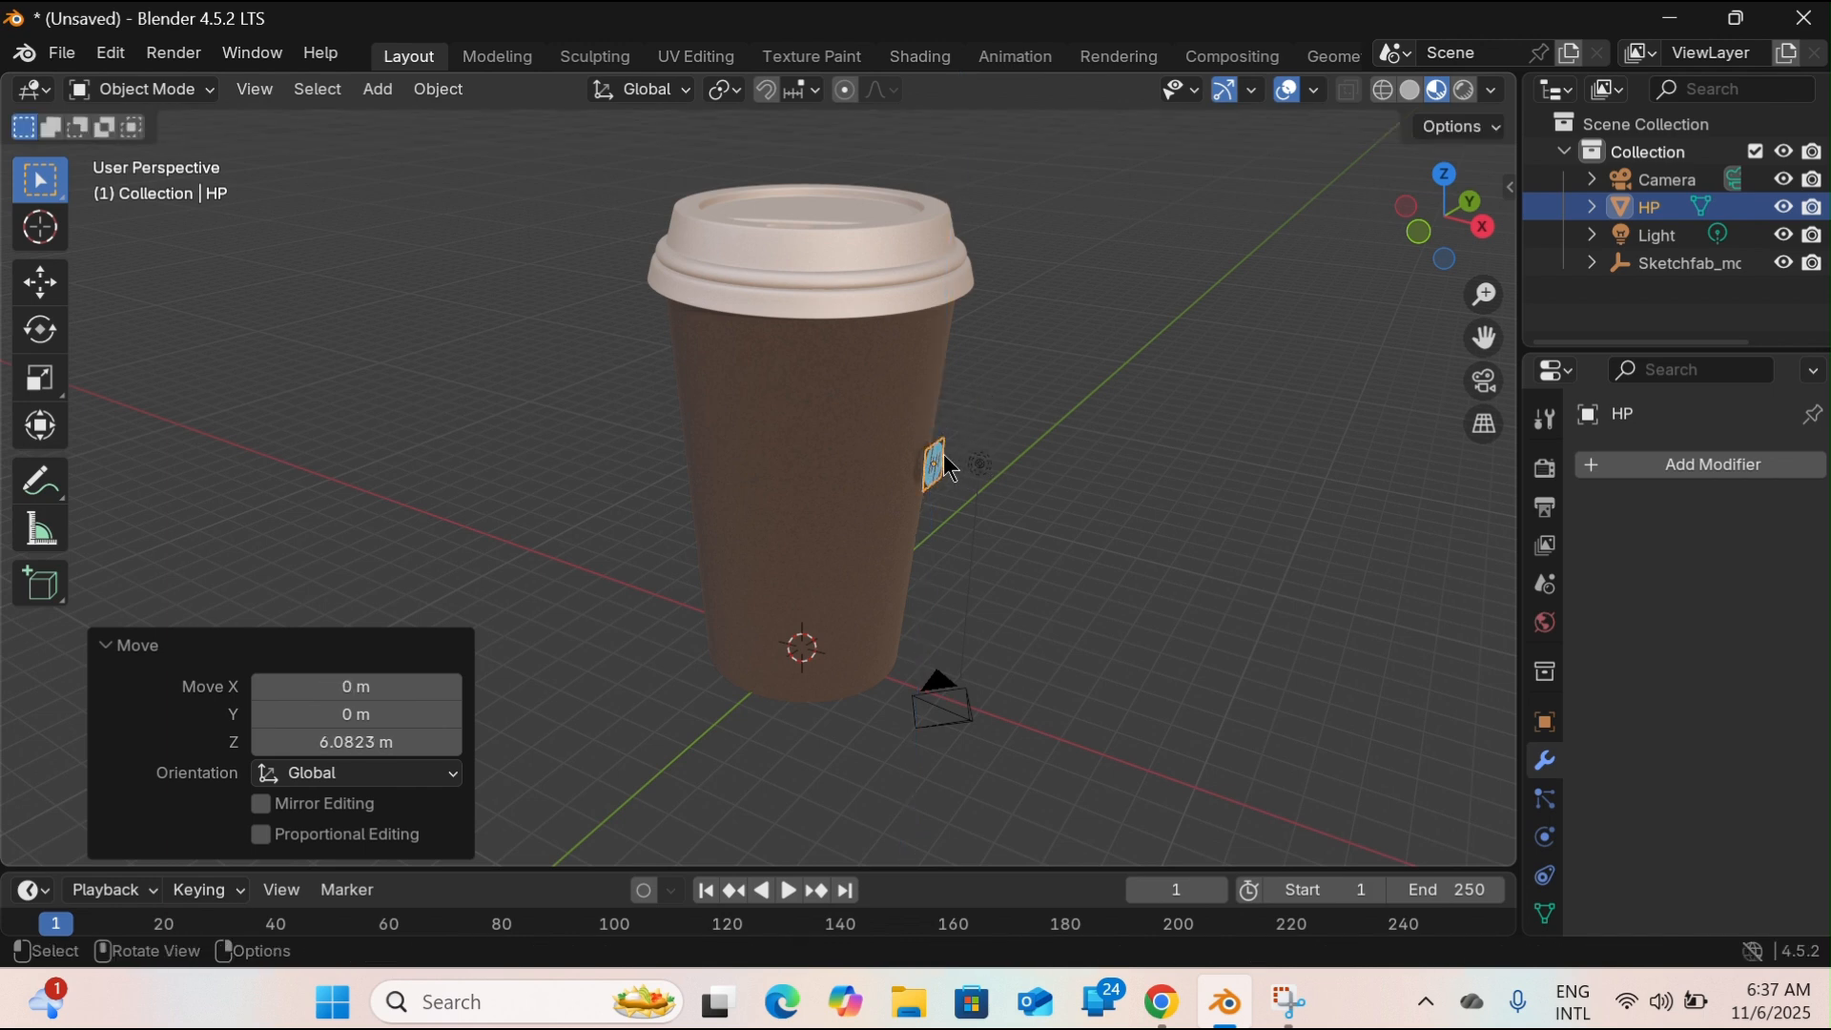
key(s)
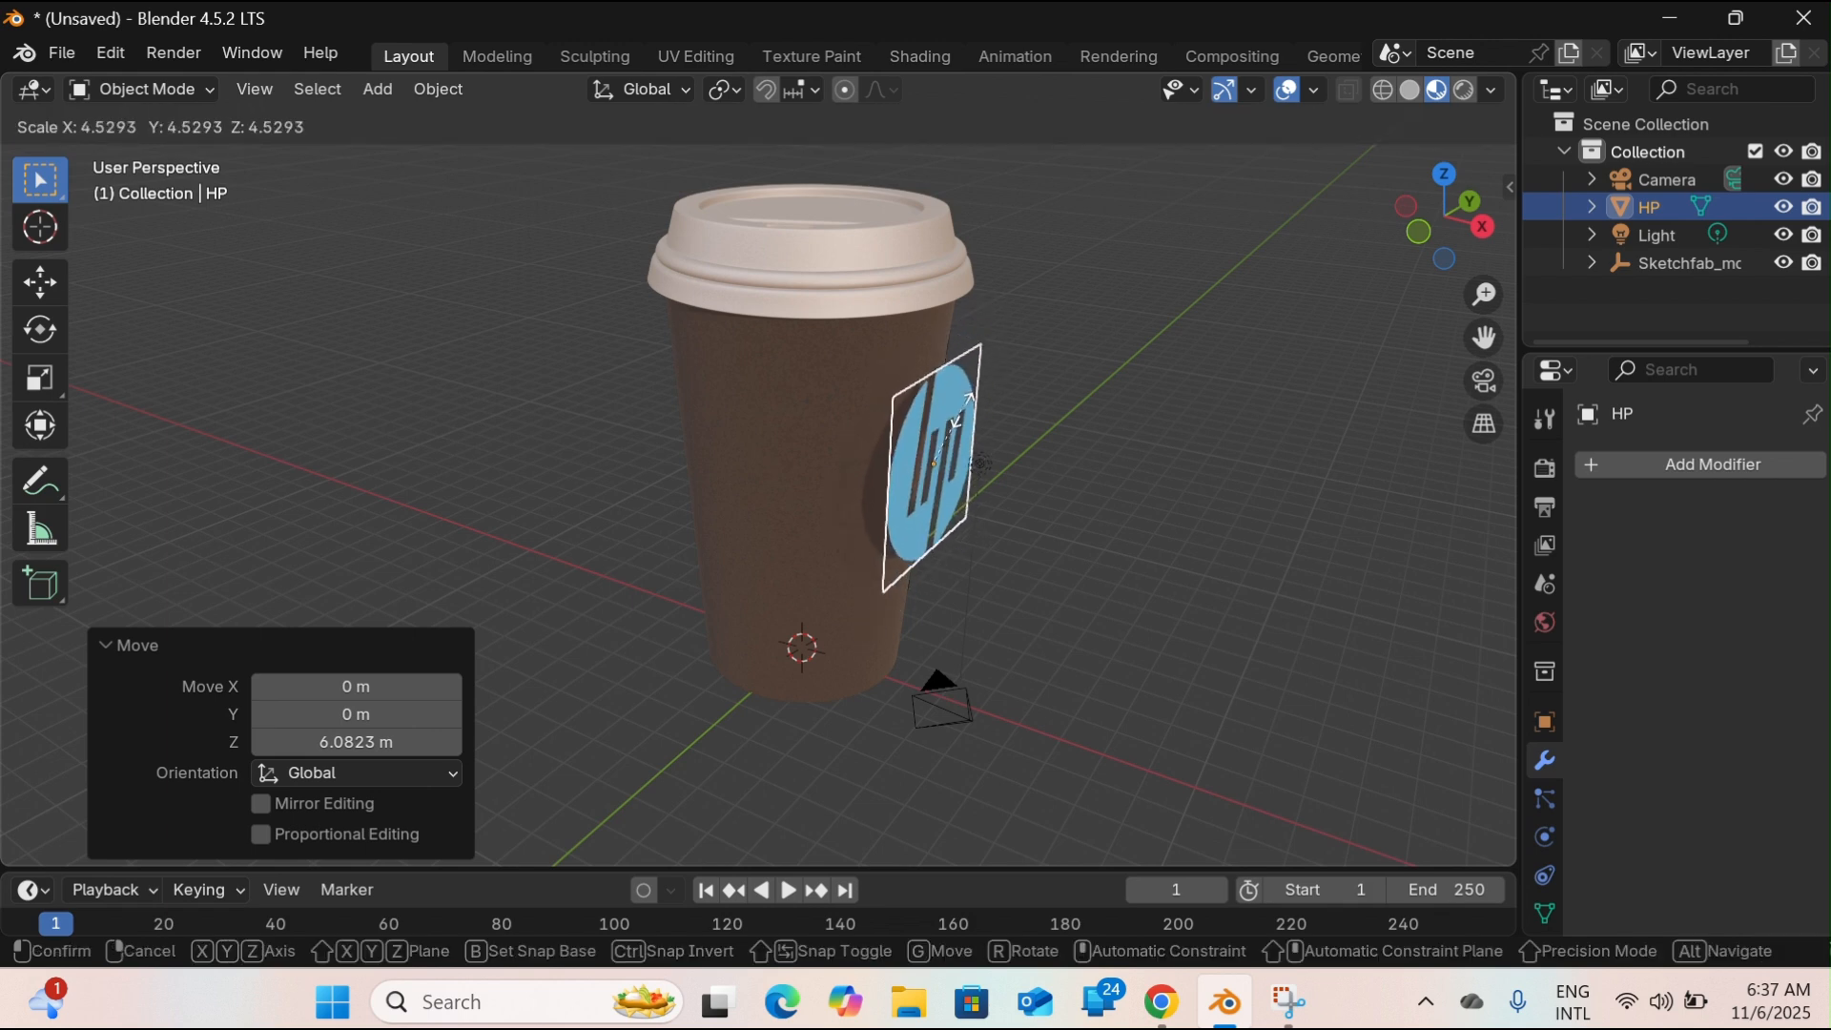
click(965, 418)
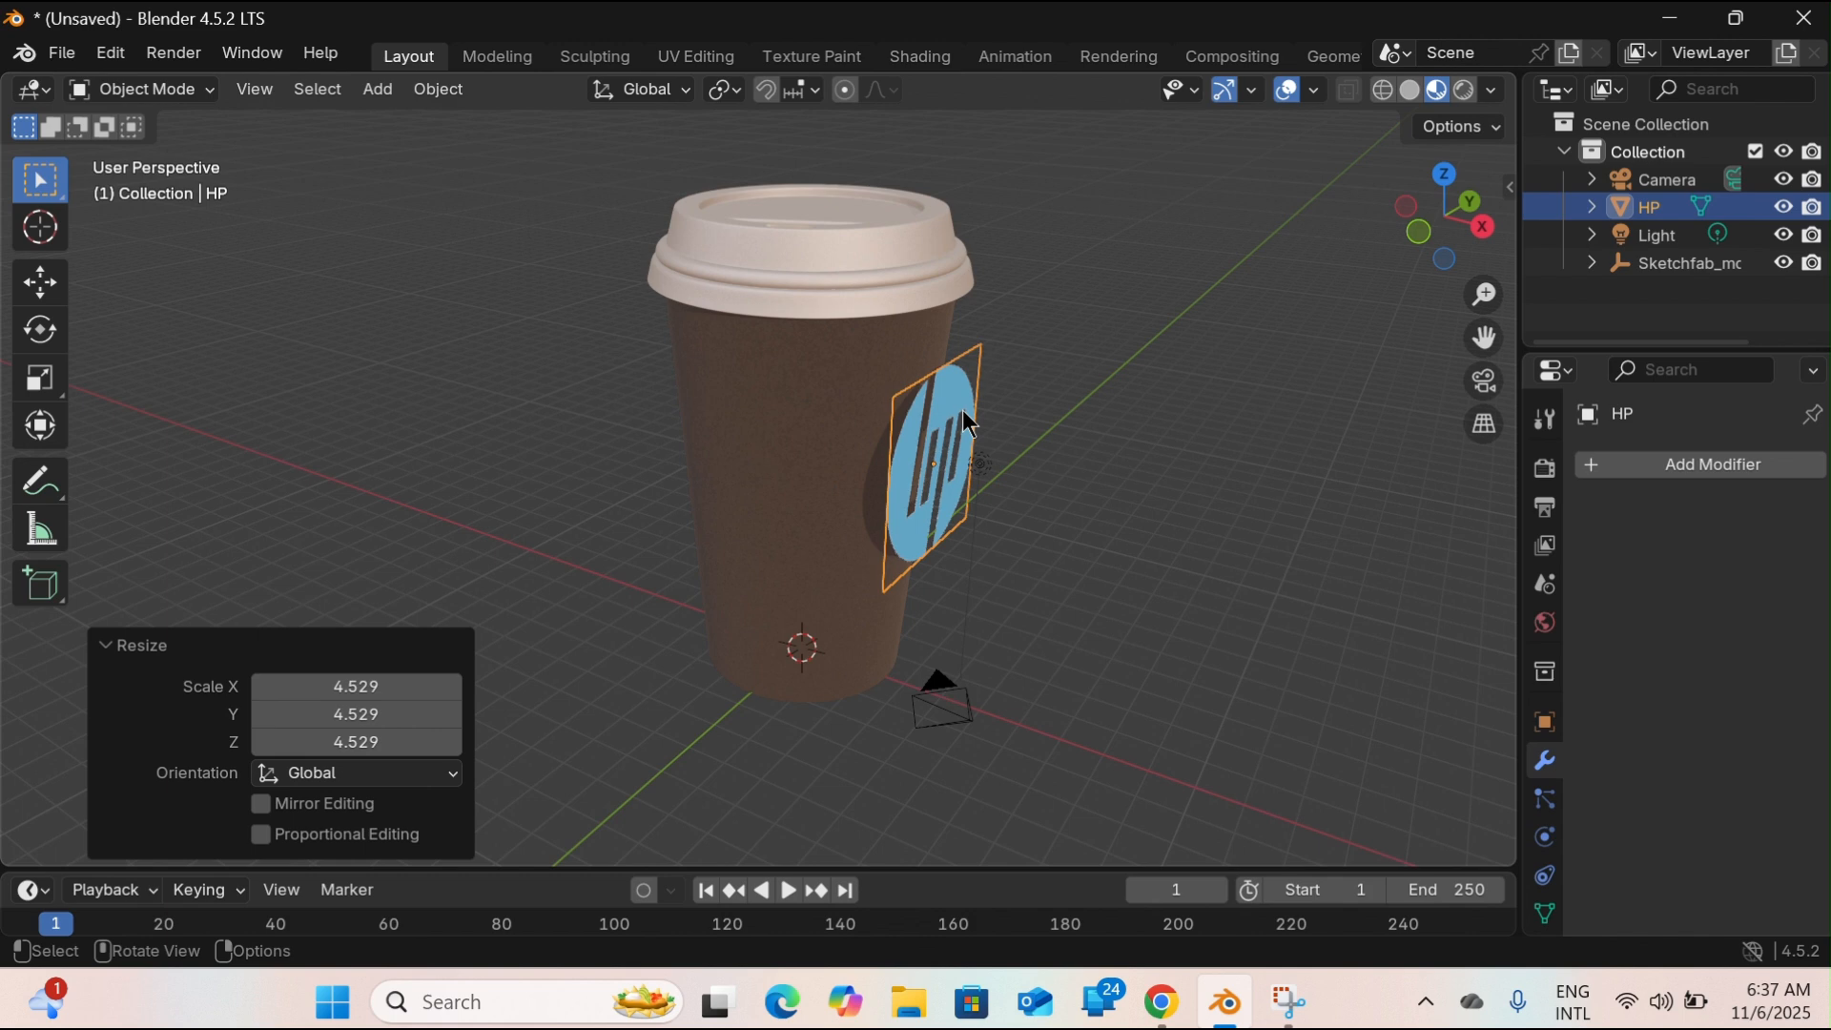
Move the enlarged logo plane about 0.8 m farther along the X axis, away from the cup's side.
drag(1486, 238, 797, 336)
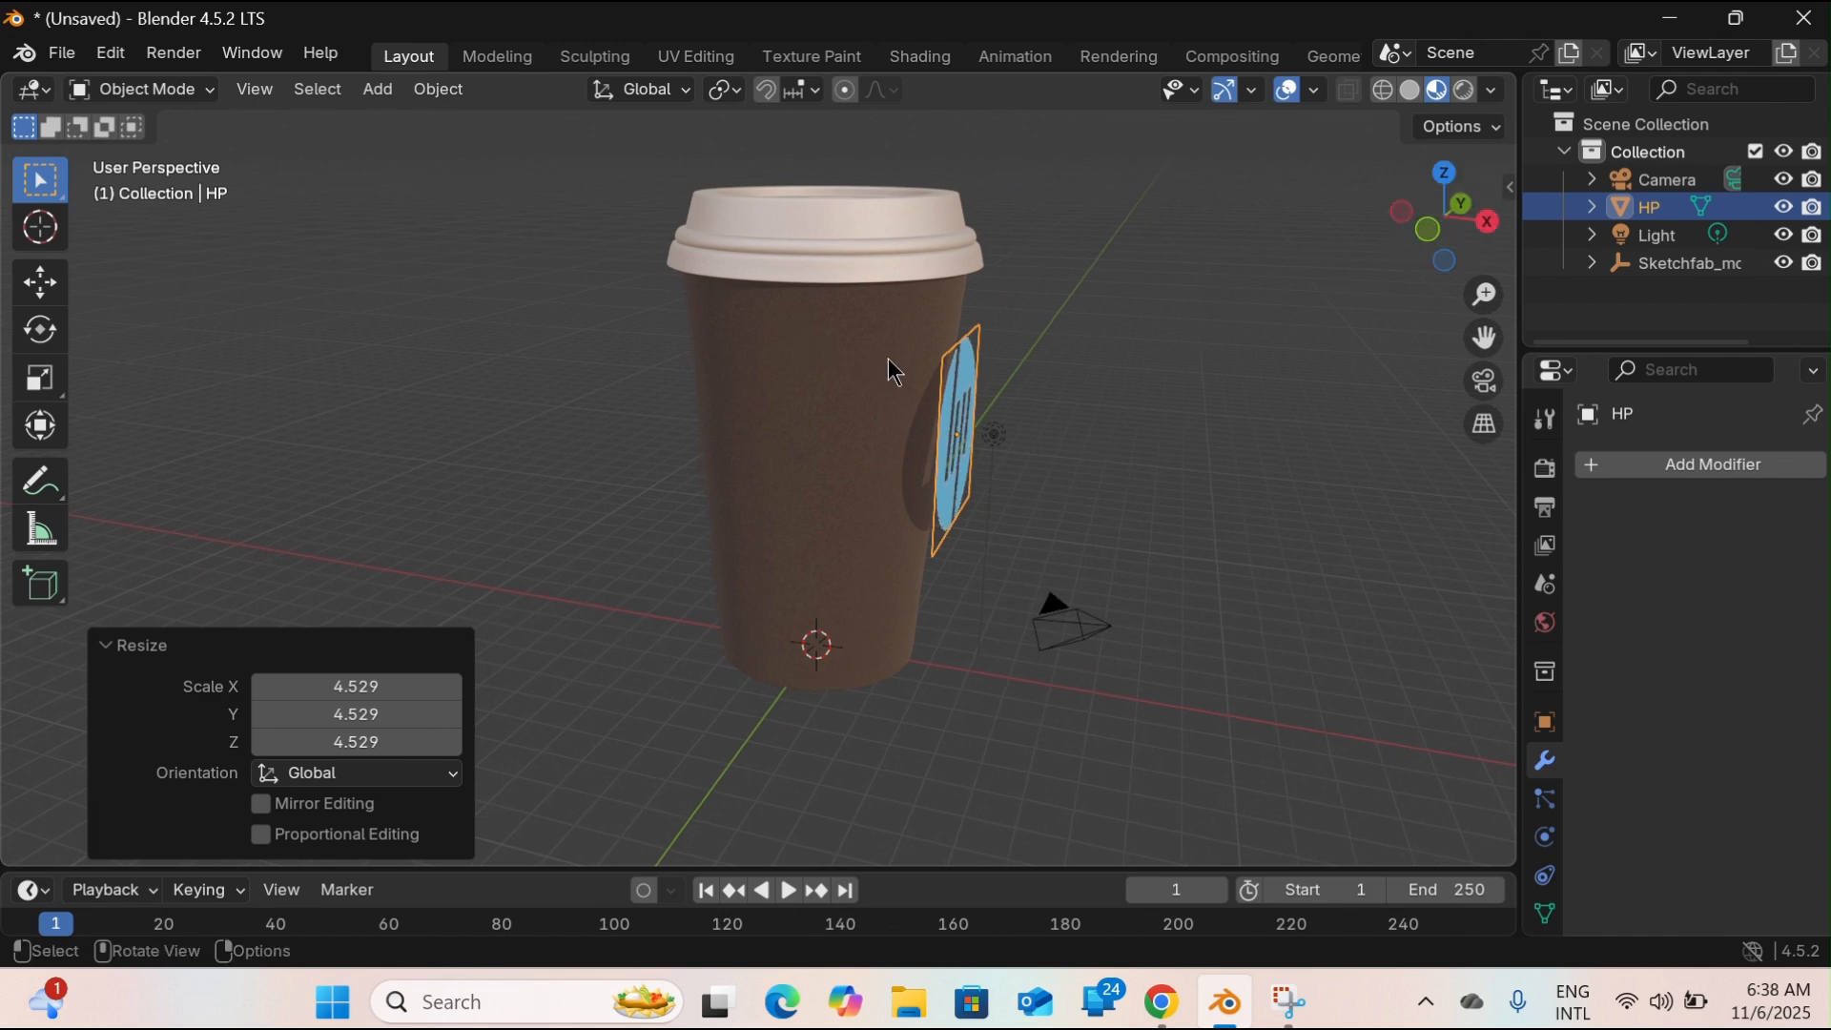
key(g)
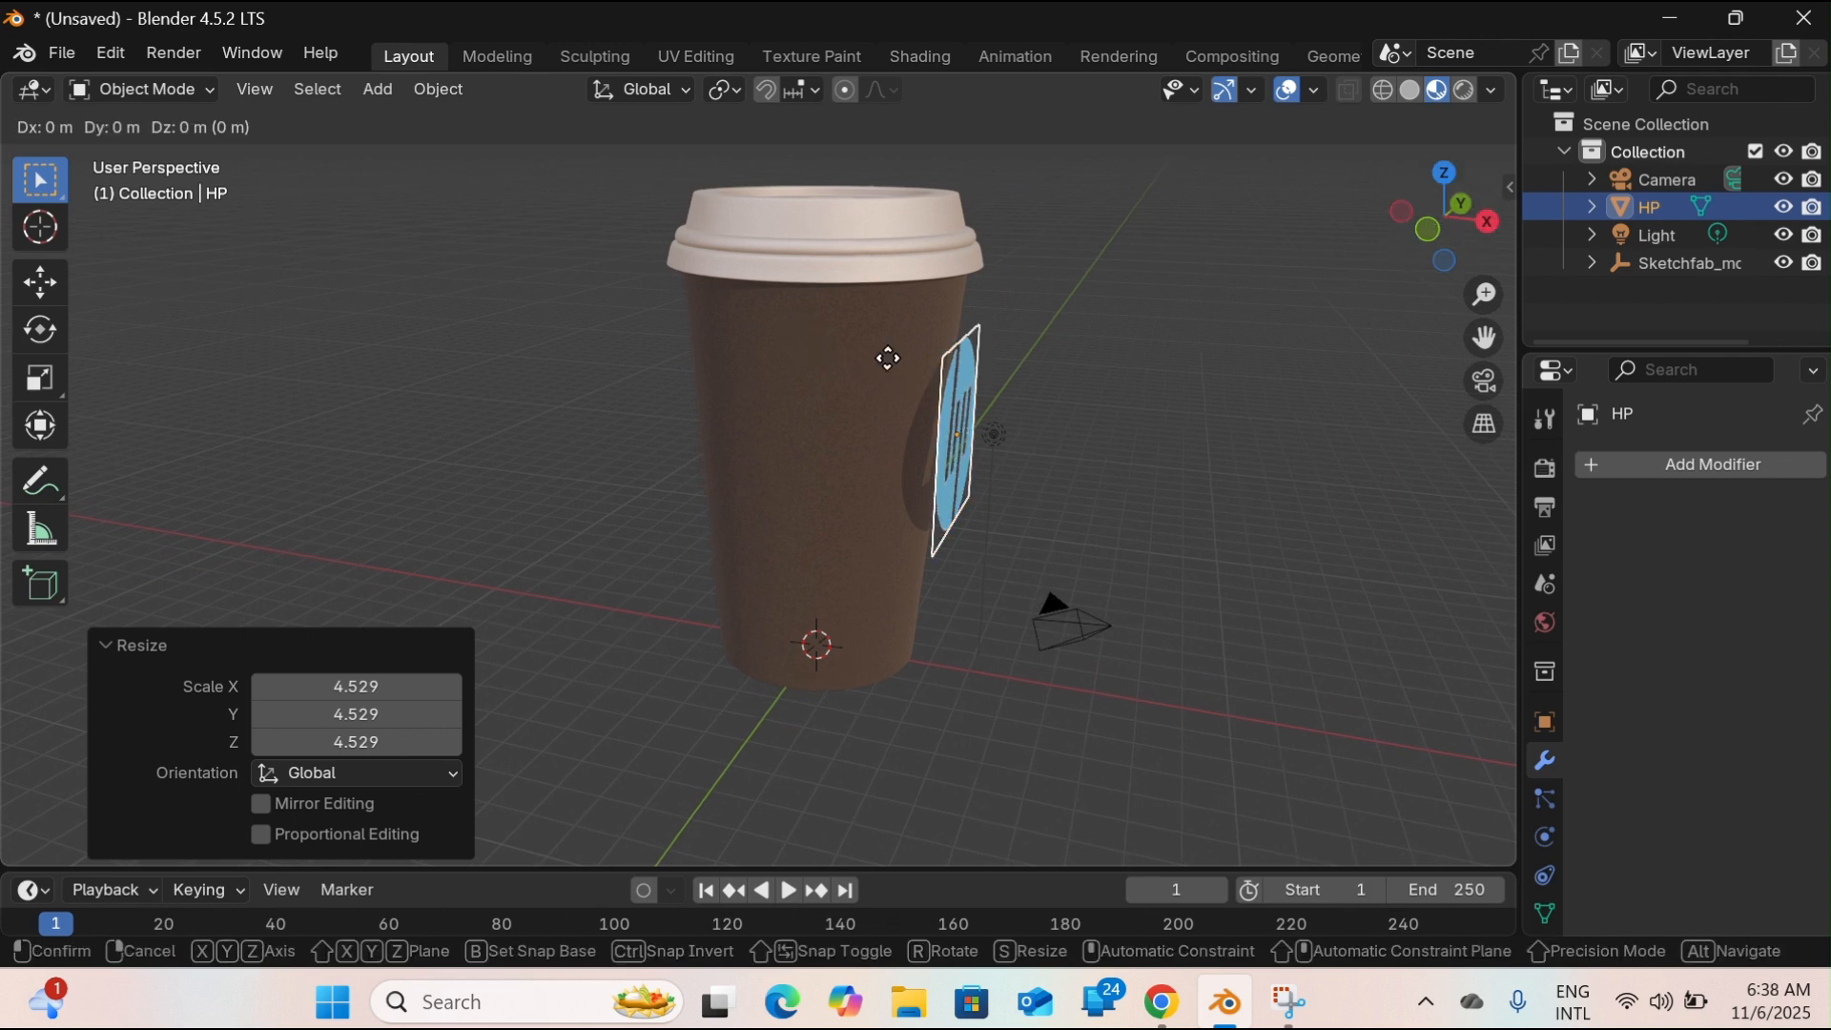
key(x)
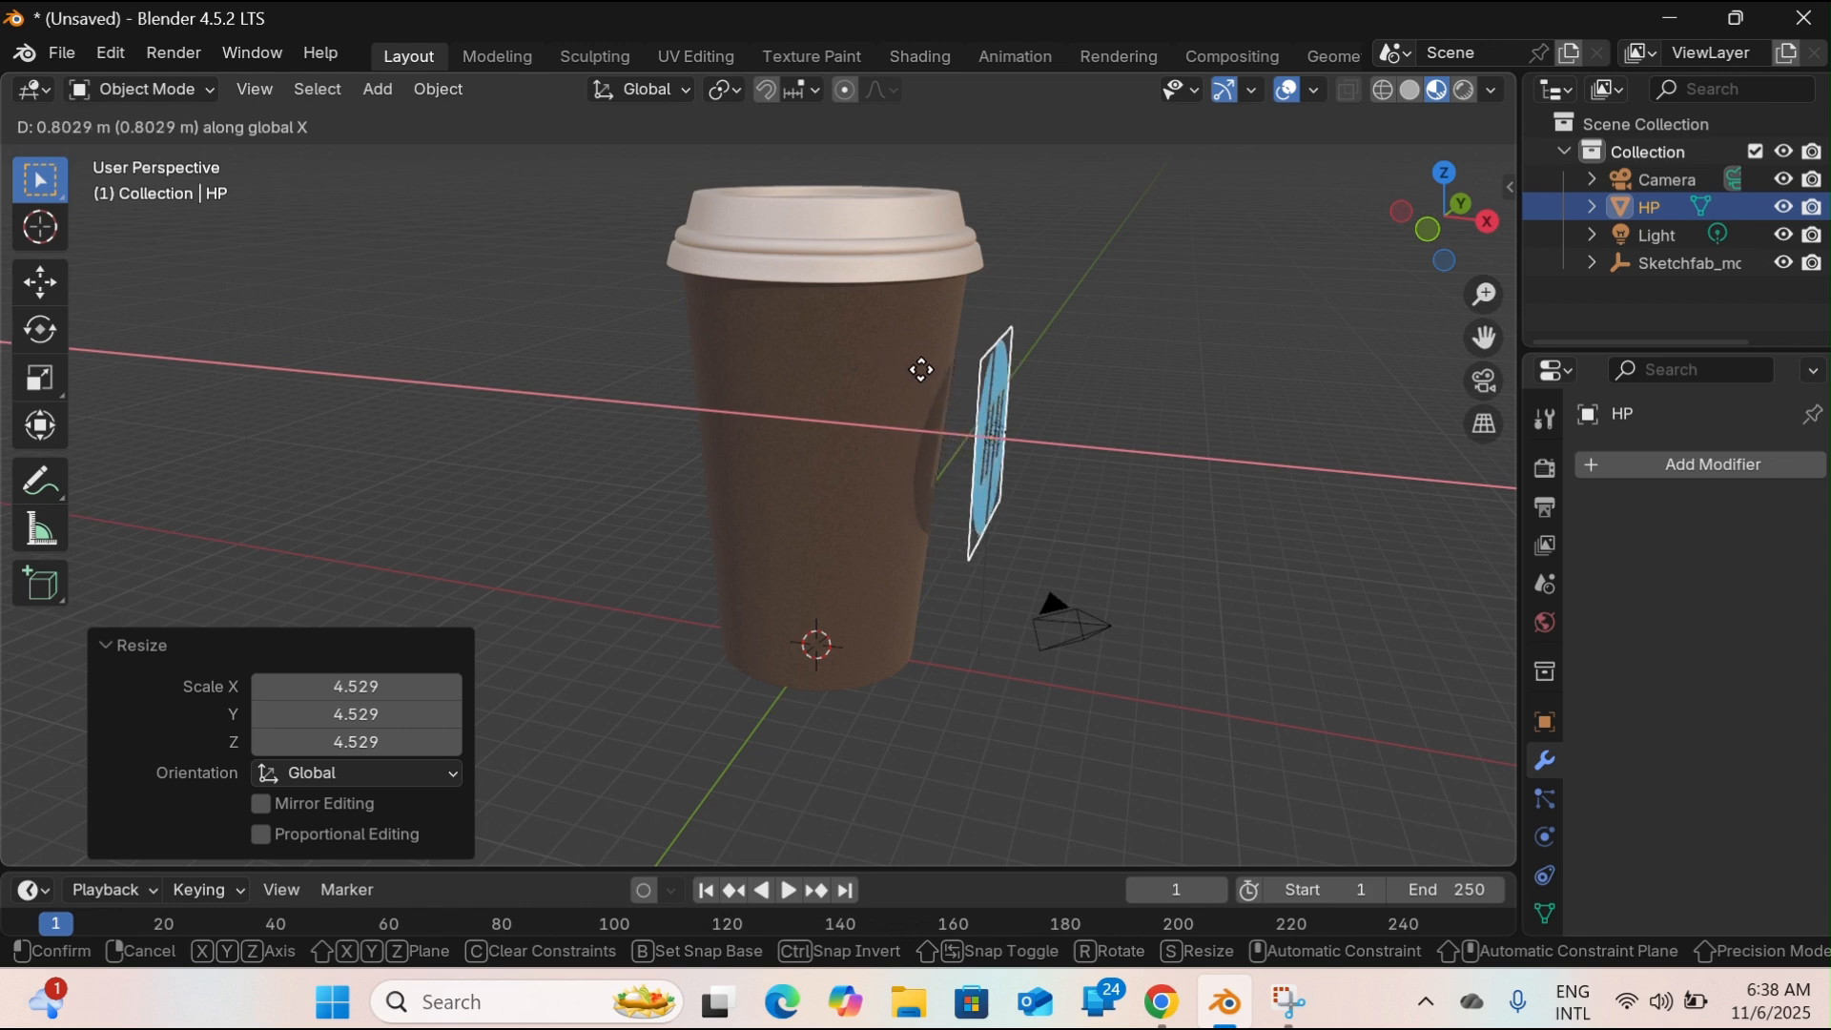
click(922, 372)
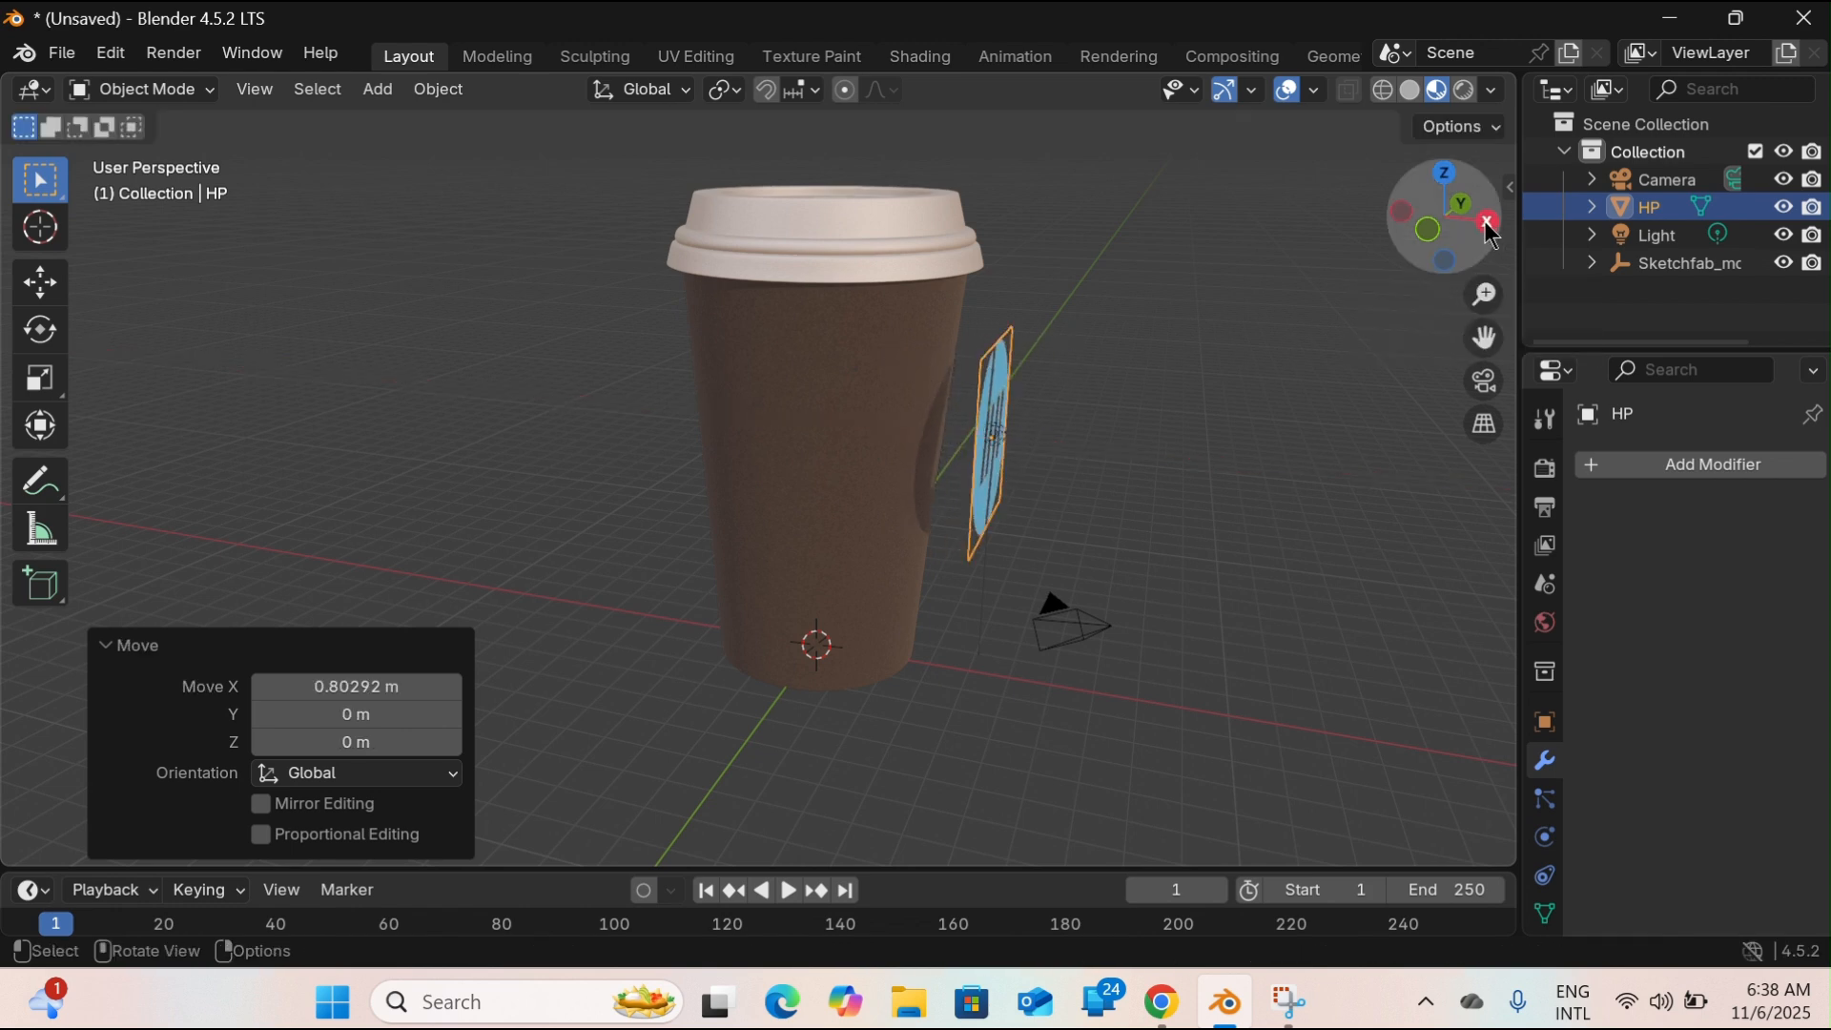
Subdivide the logo plane's mesh in Edit Mode with 50 cuts.
mouse_move(1484, 227)
mouse_down()
mouse_move(1396, 236)
mouse_move(1391, 268)
mouse_move(1366, 236)
mouse_move(1485, 233)
mouse_up()
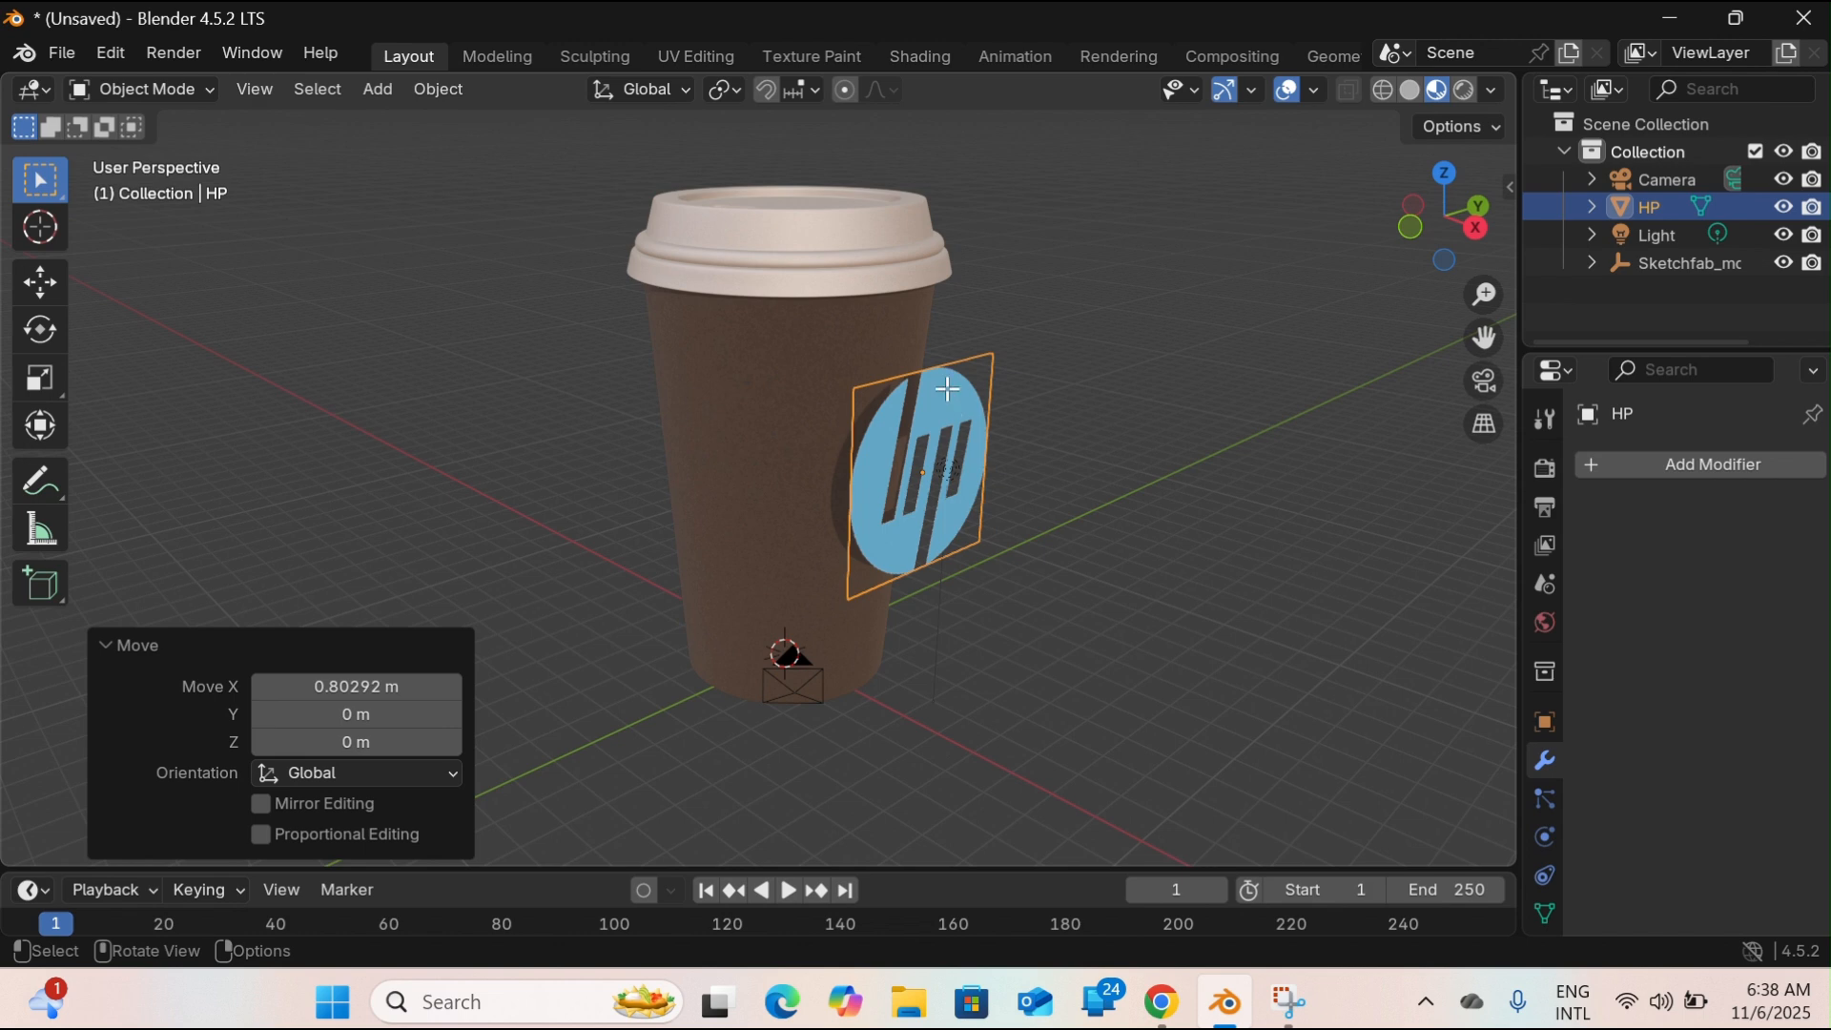
key(Tab)
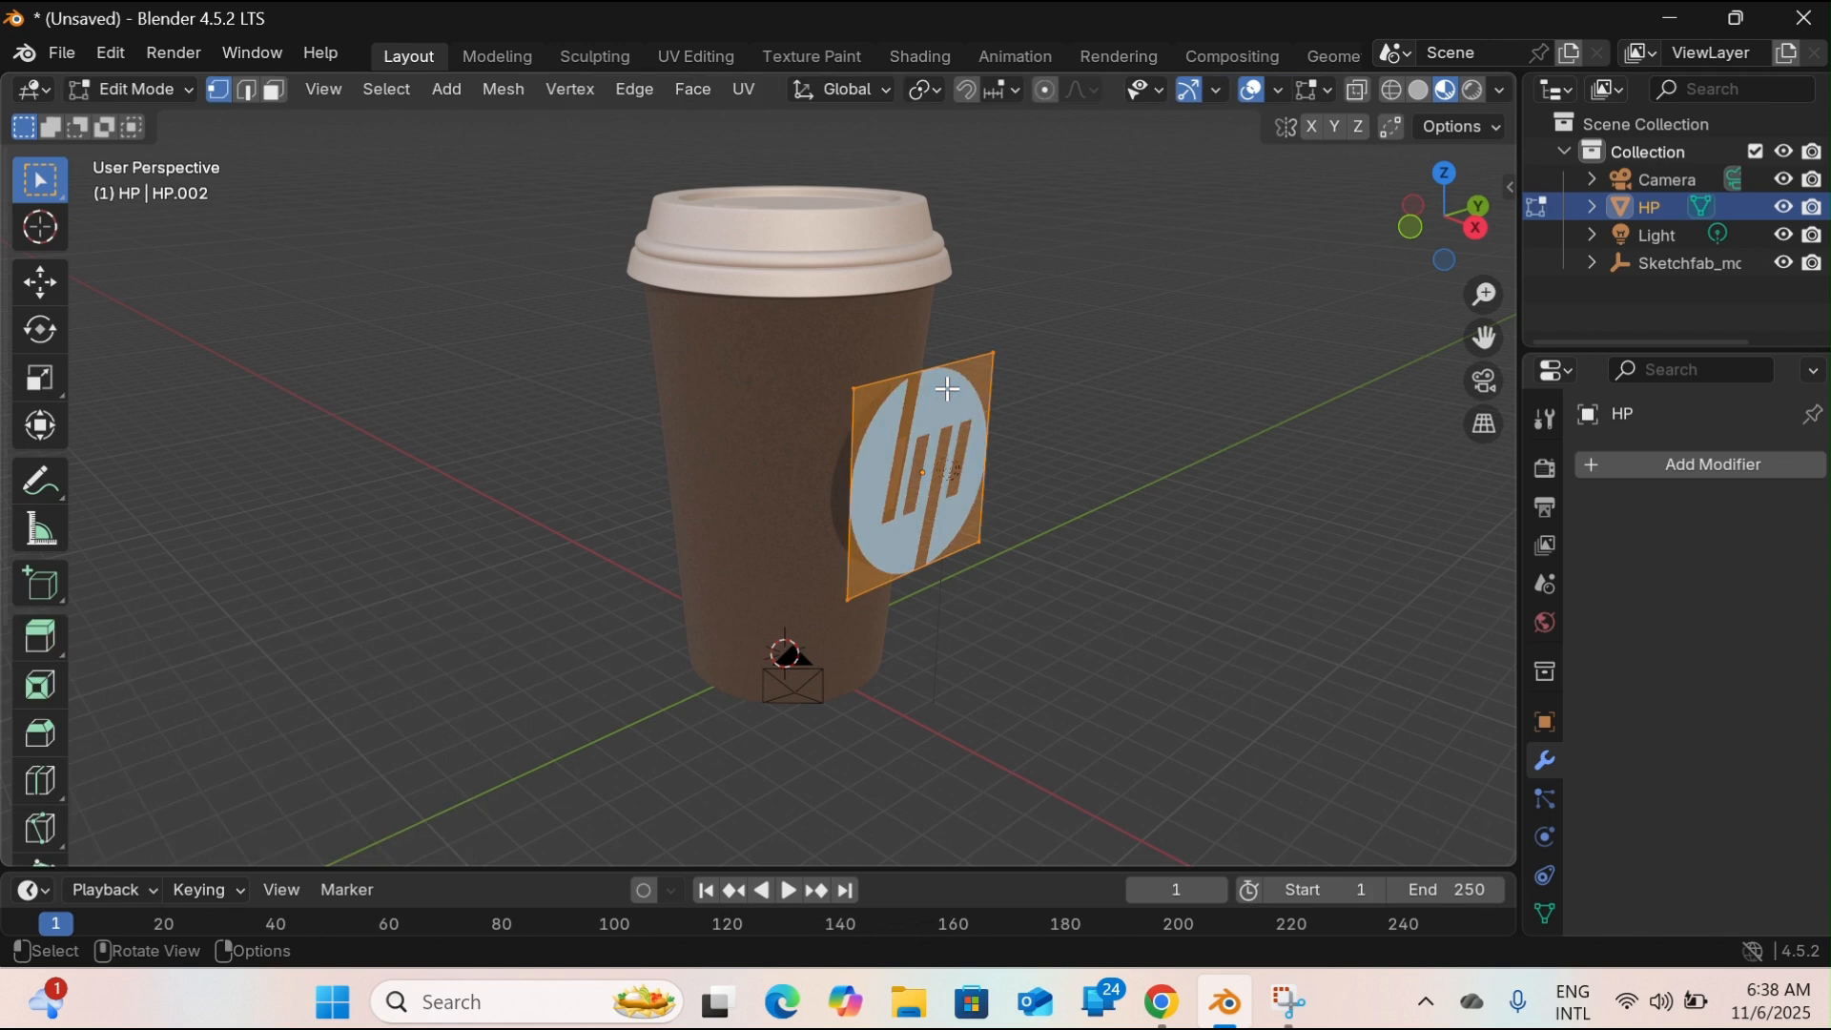
right_click(948, 387)
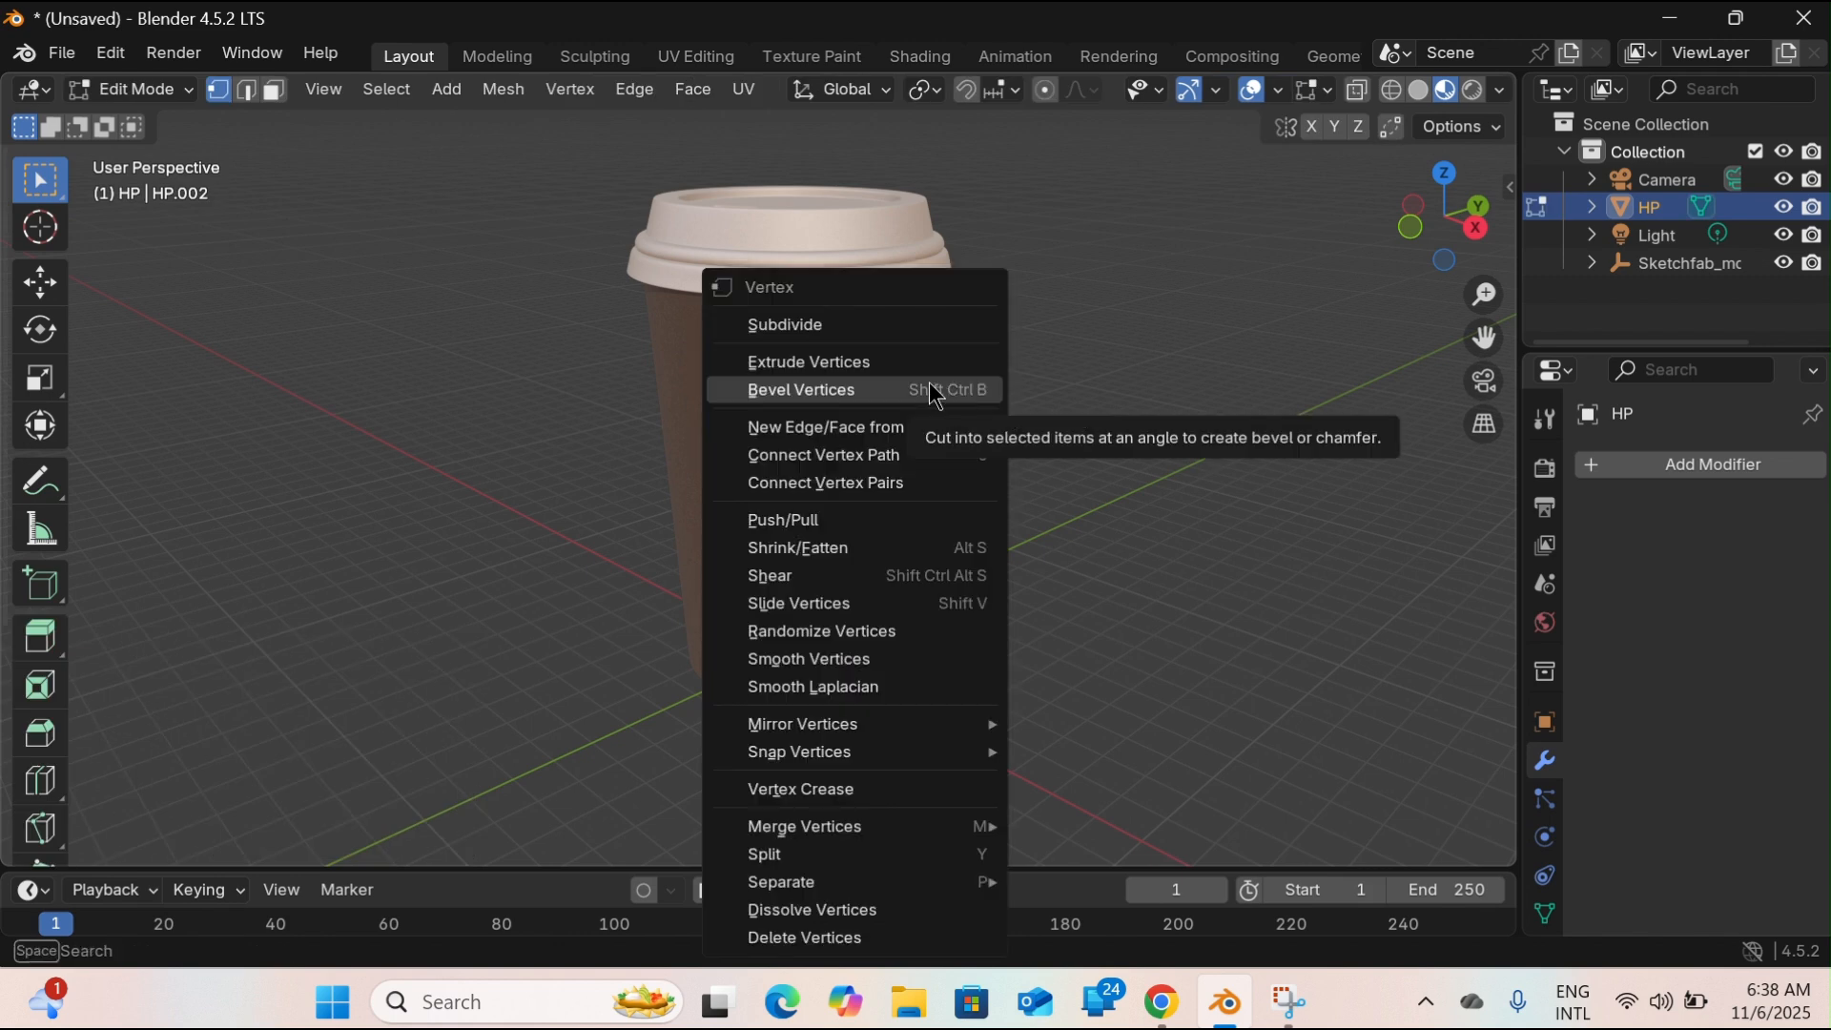
click(832, 323)
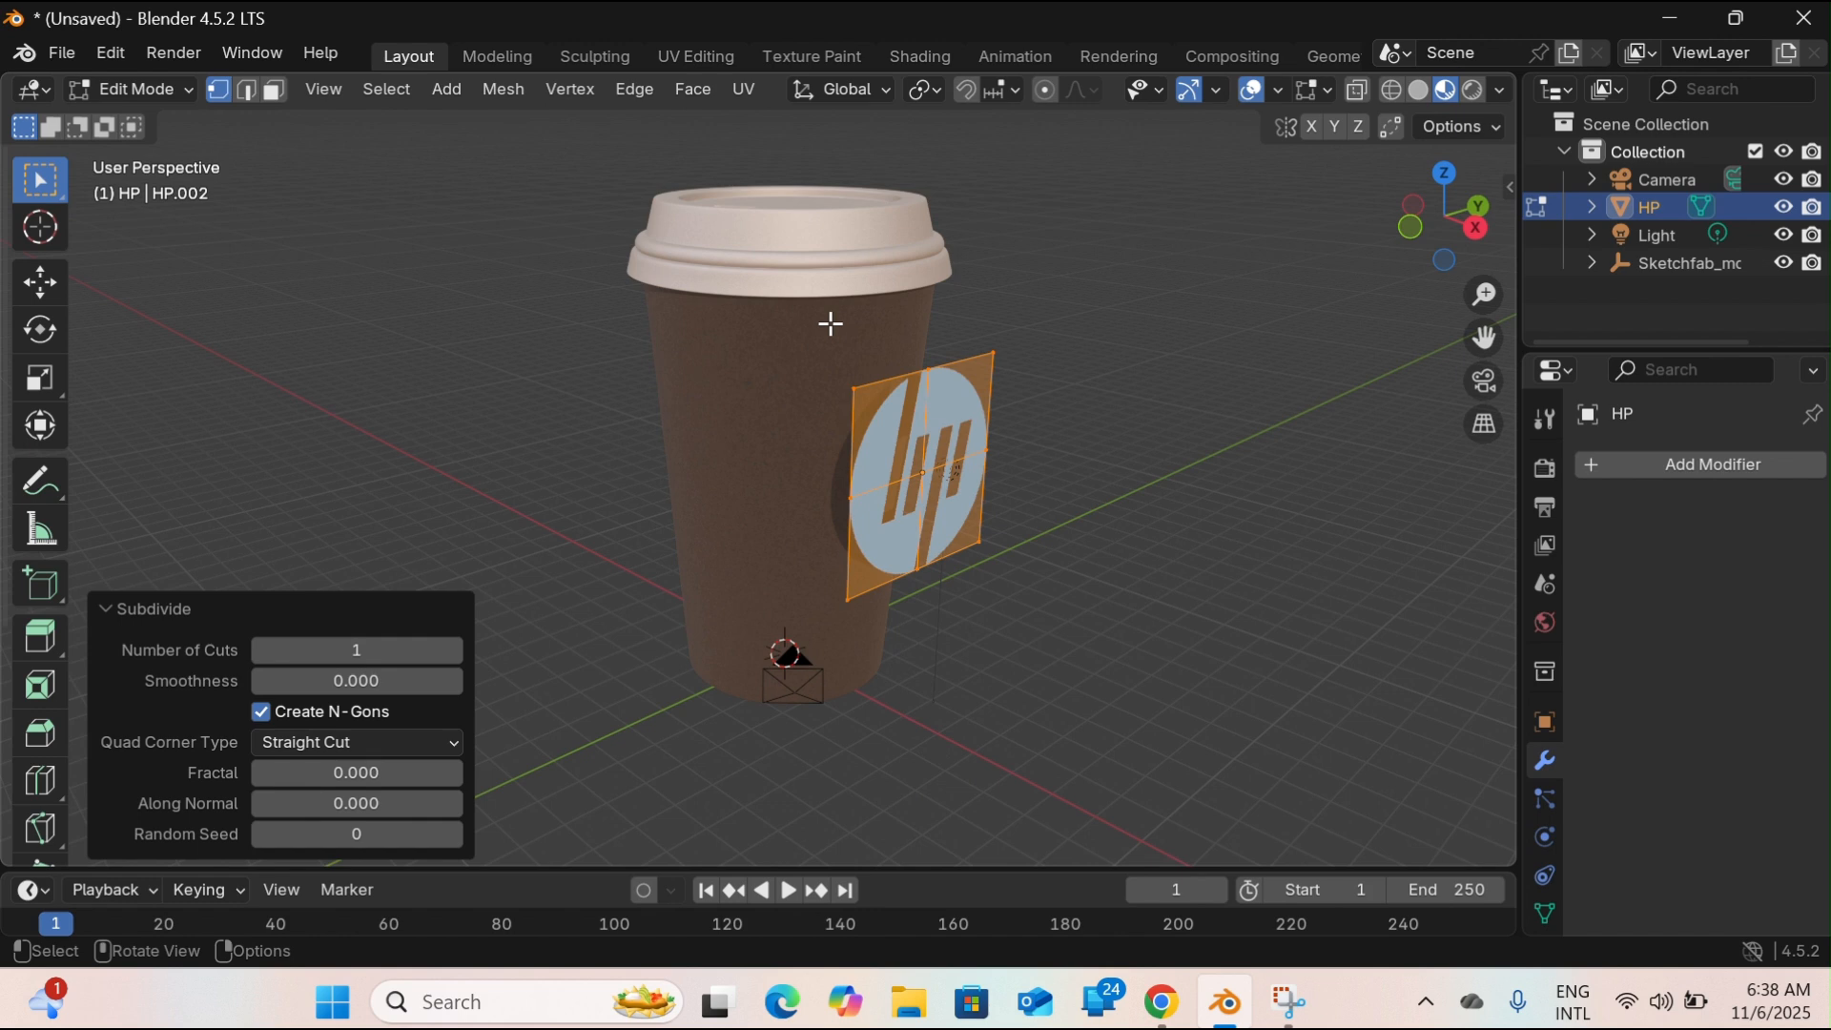
click(455, 650)
click(455, 650)
click(455, 650)
click(455, 650)
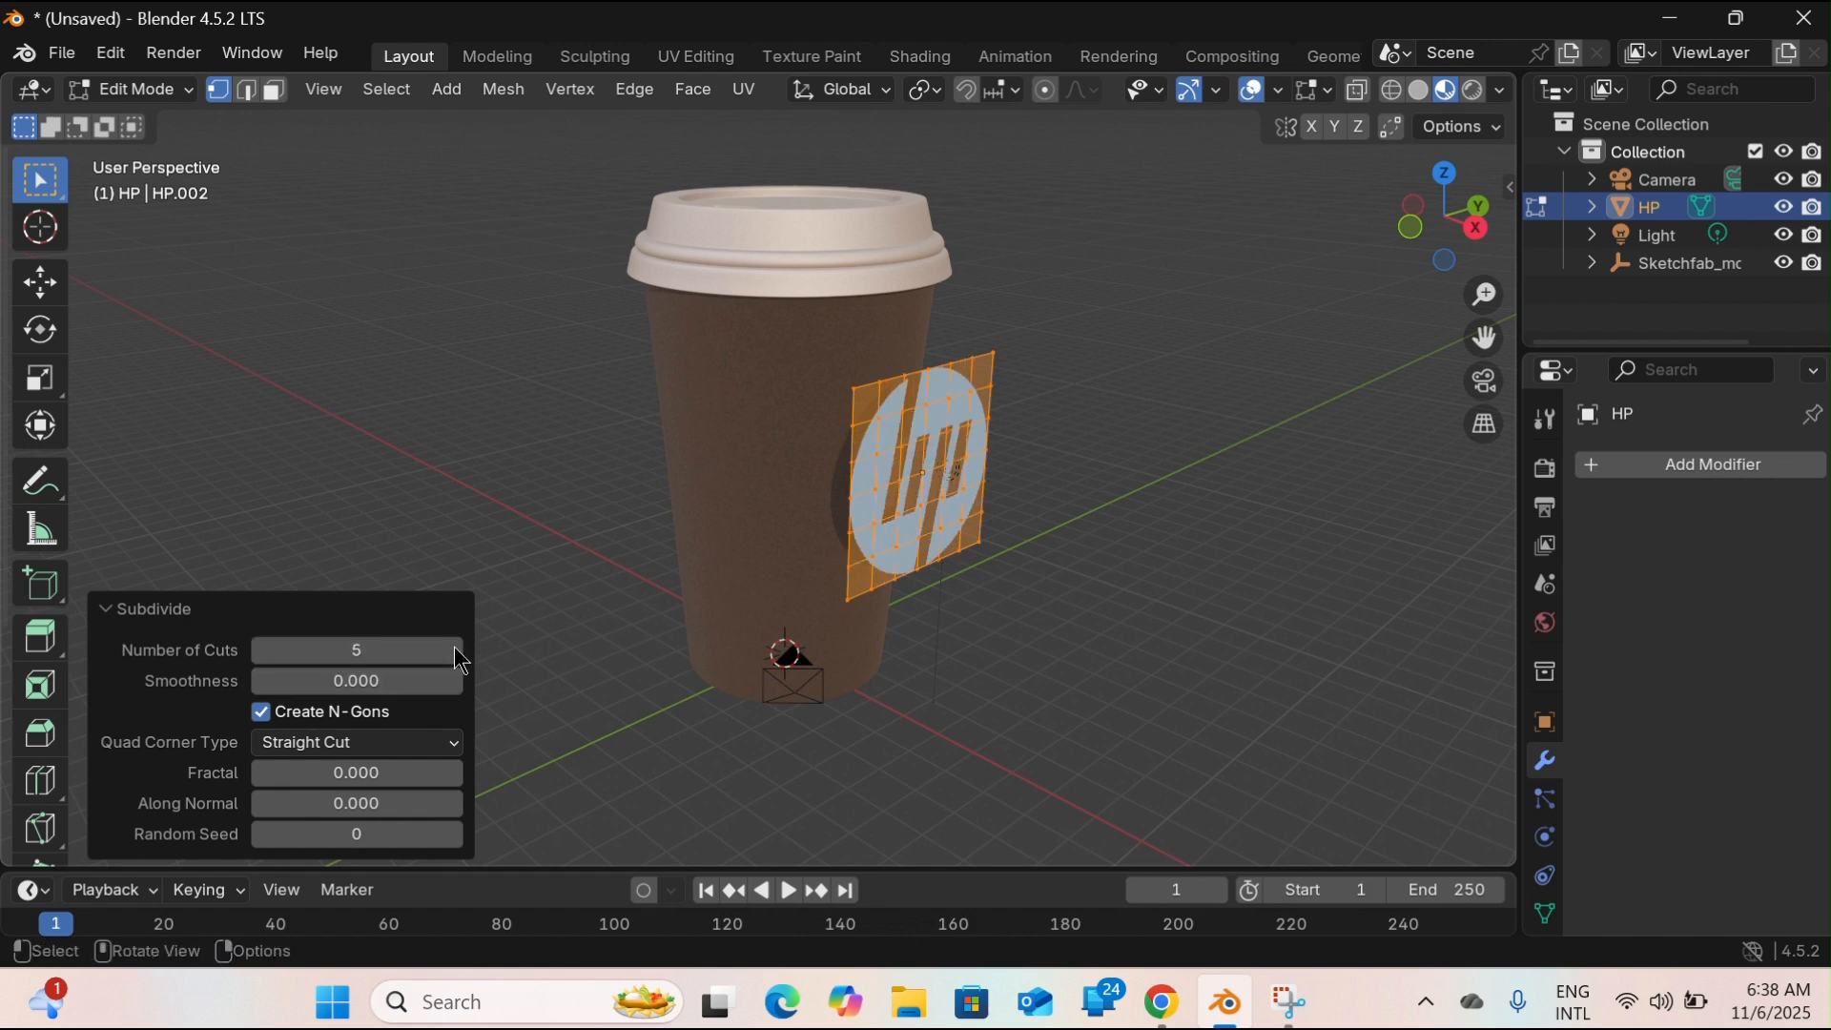
click(361, 650)
click(363, 651)
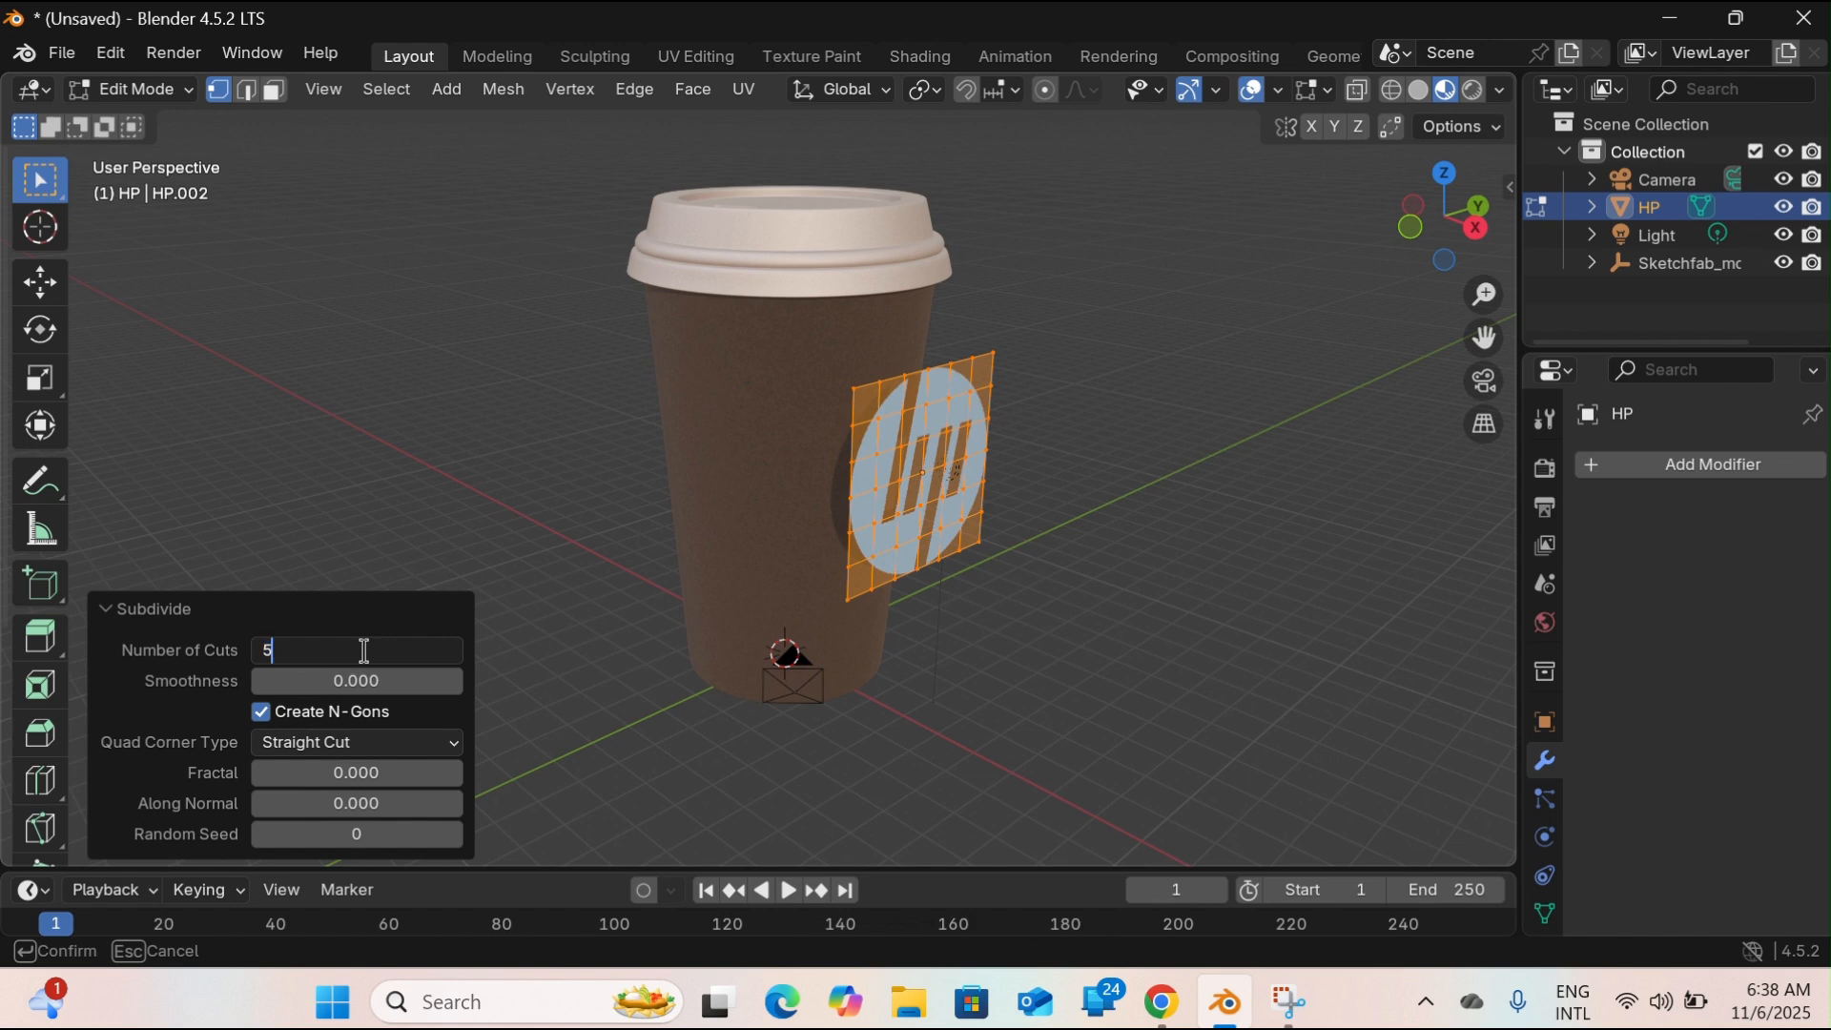
text(0)
key(Return)
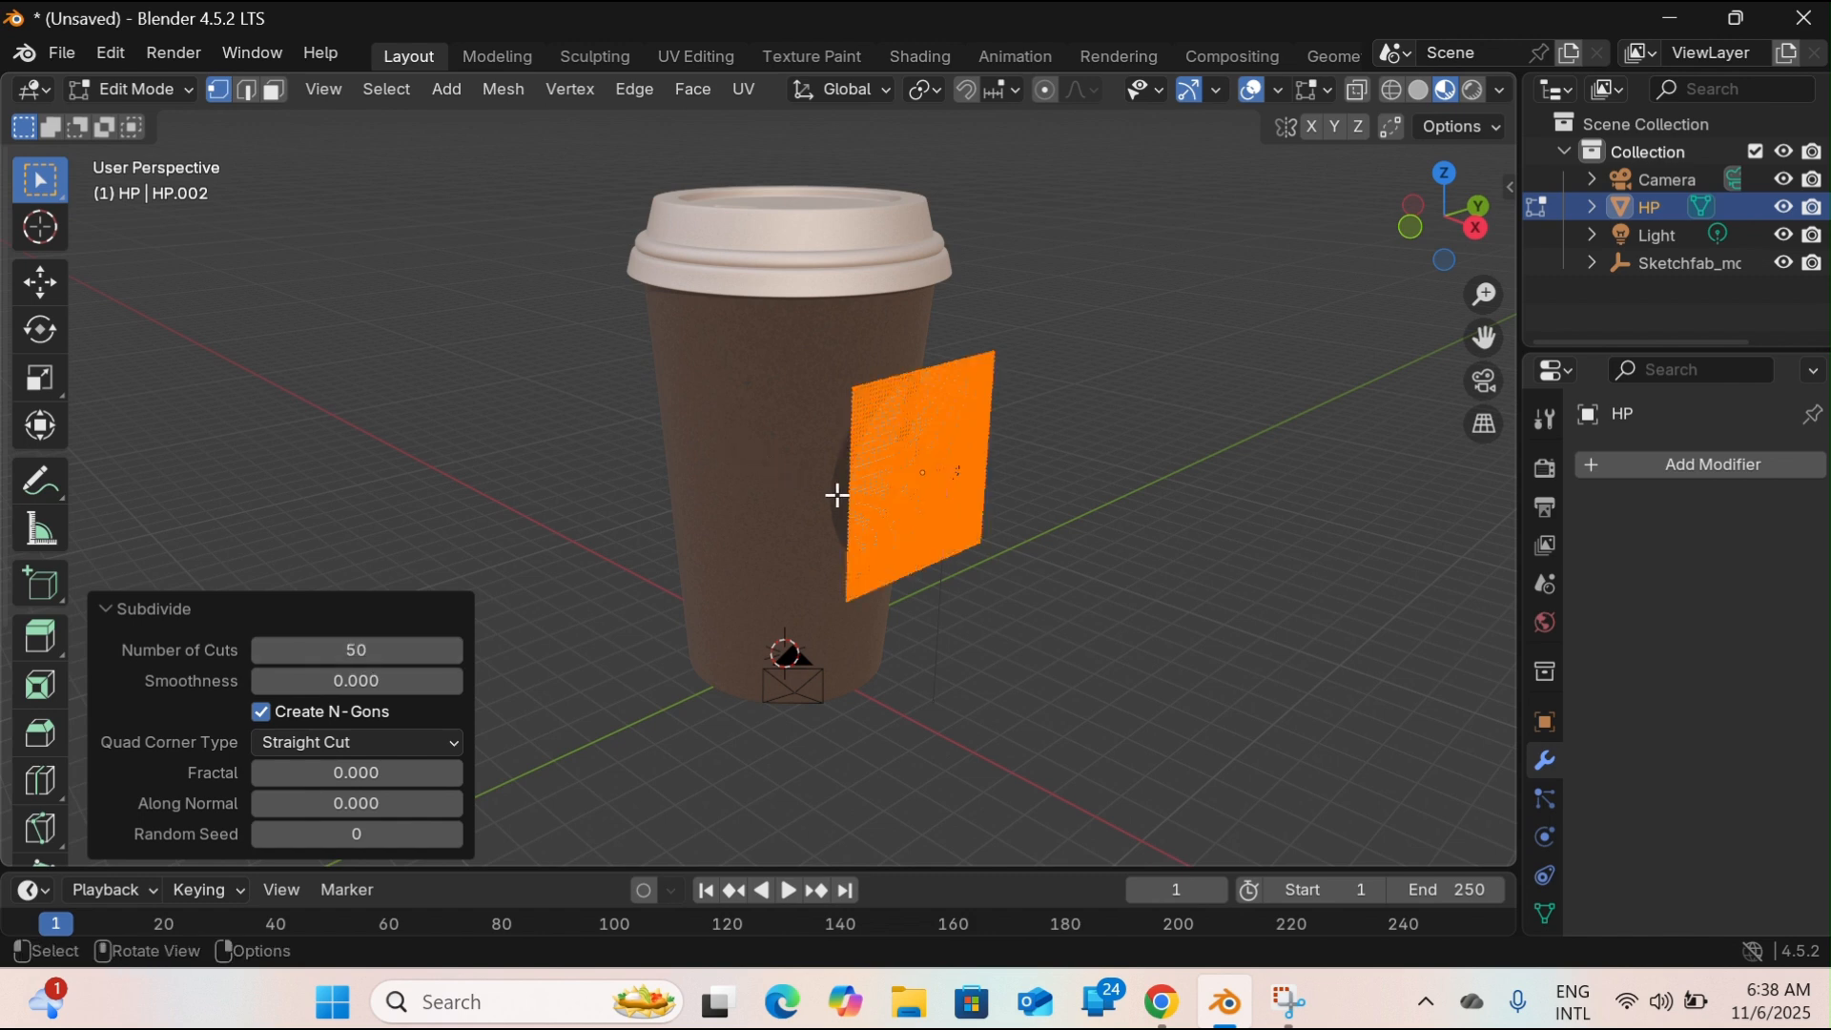
click(105, 607)
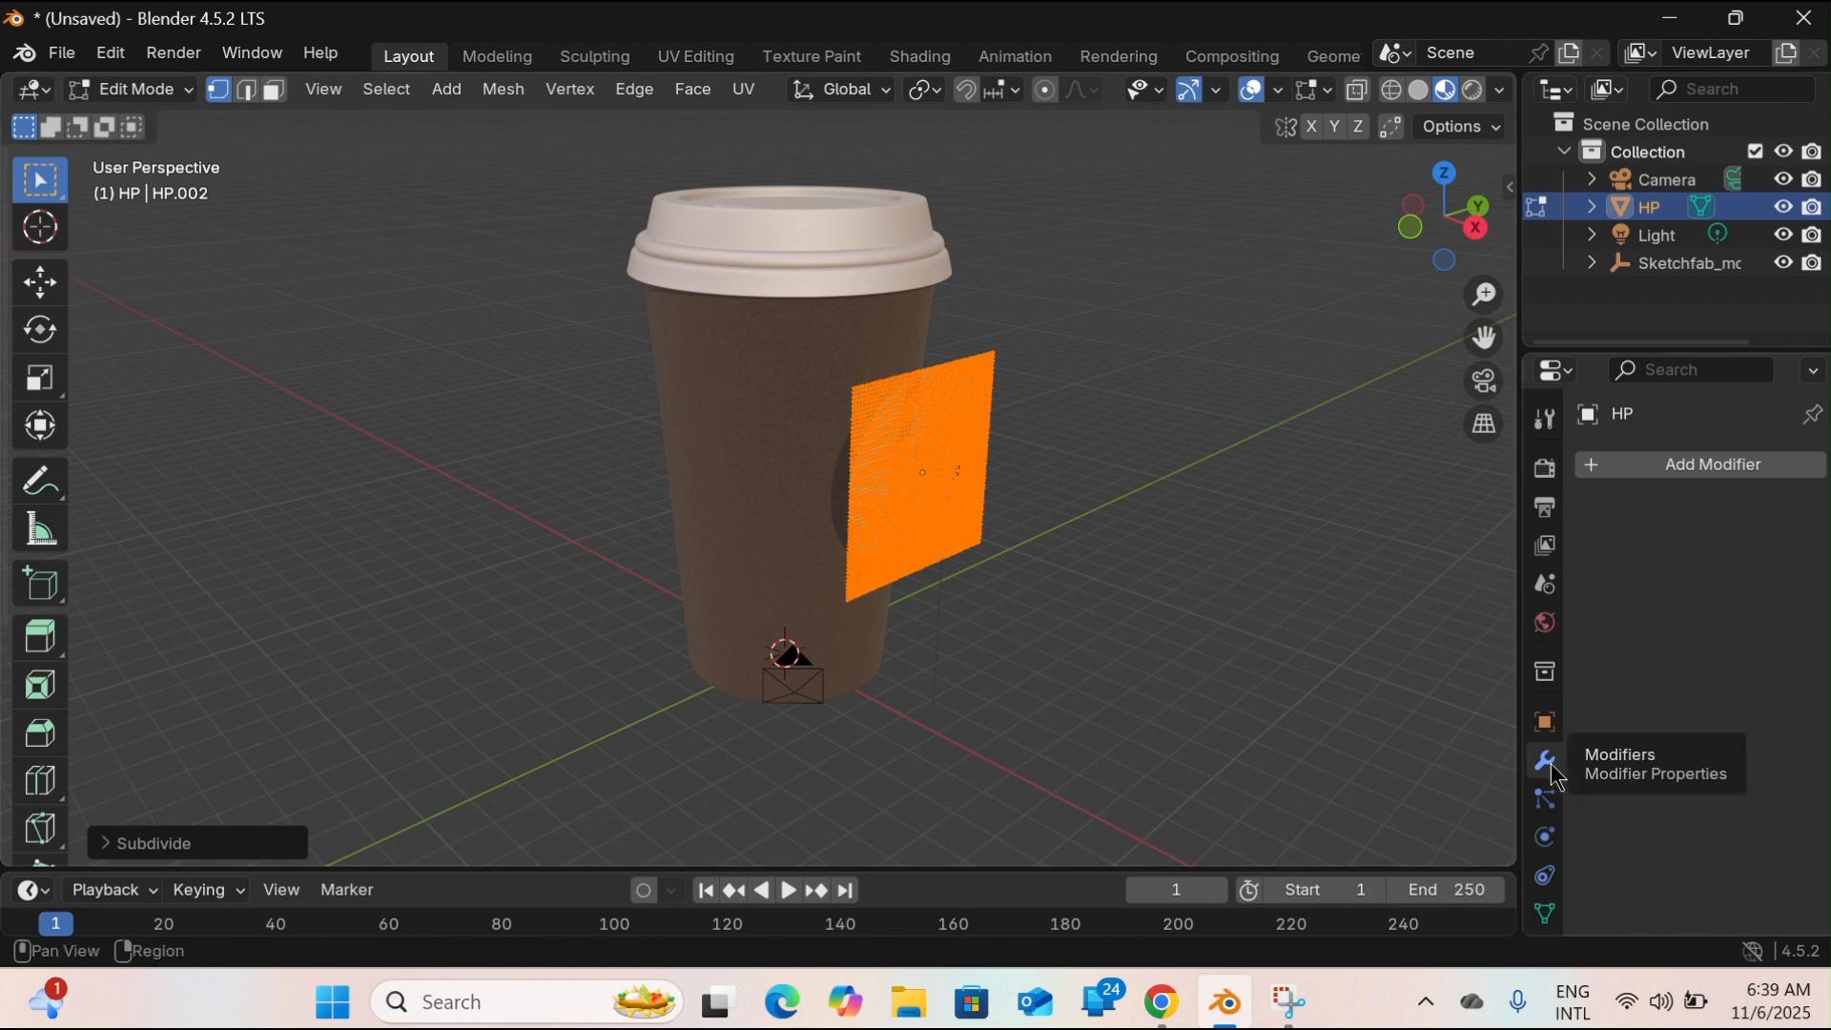
Add a Shrinkwrap modifier to the logo plane and pick the cup body, Object_3, as its target.
click(1647, 464)
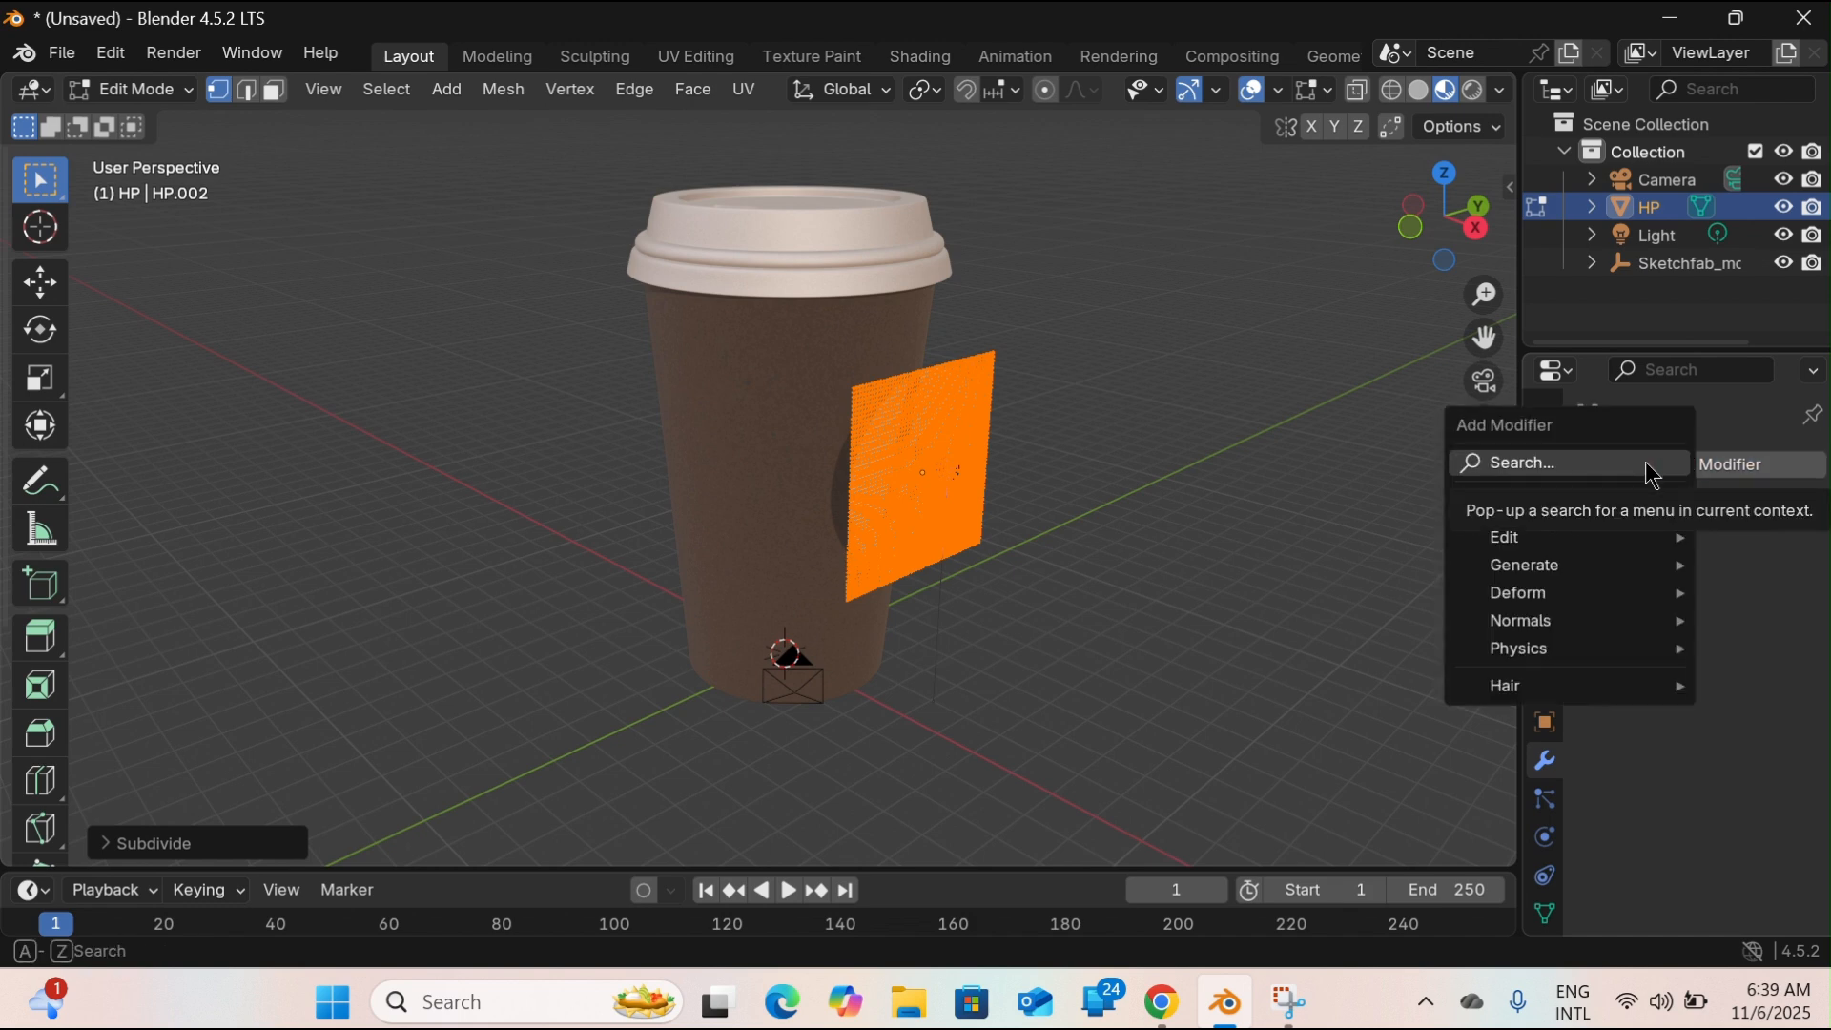
click(1581, 466)
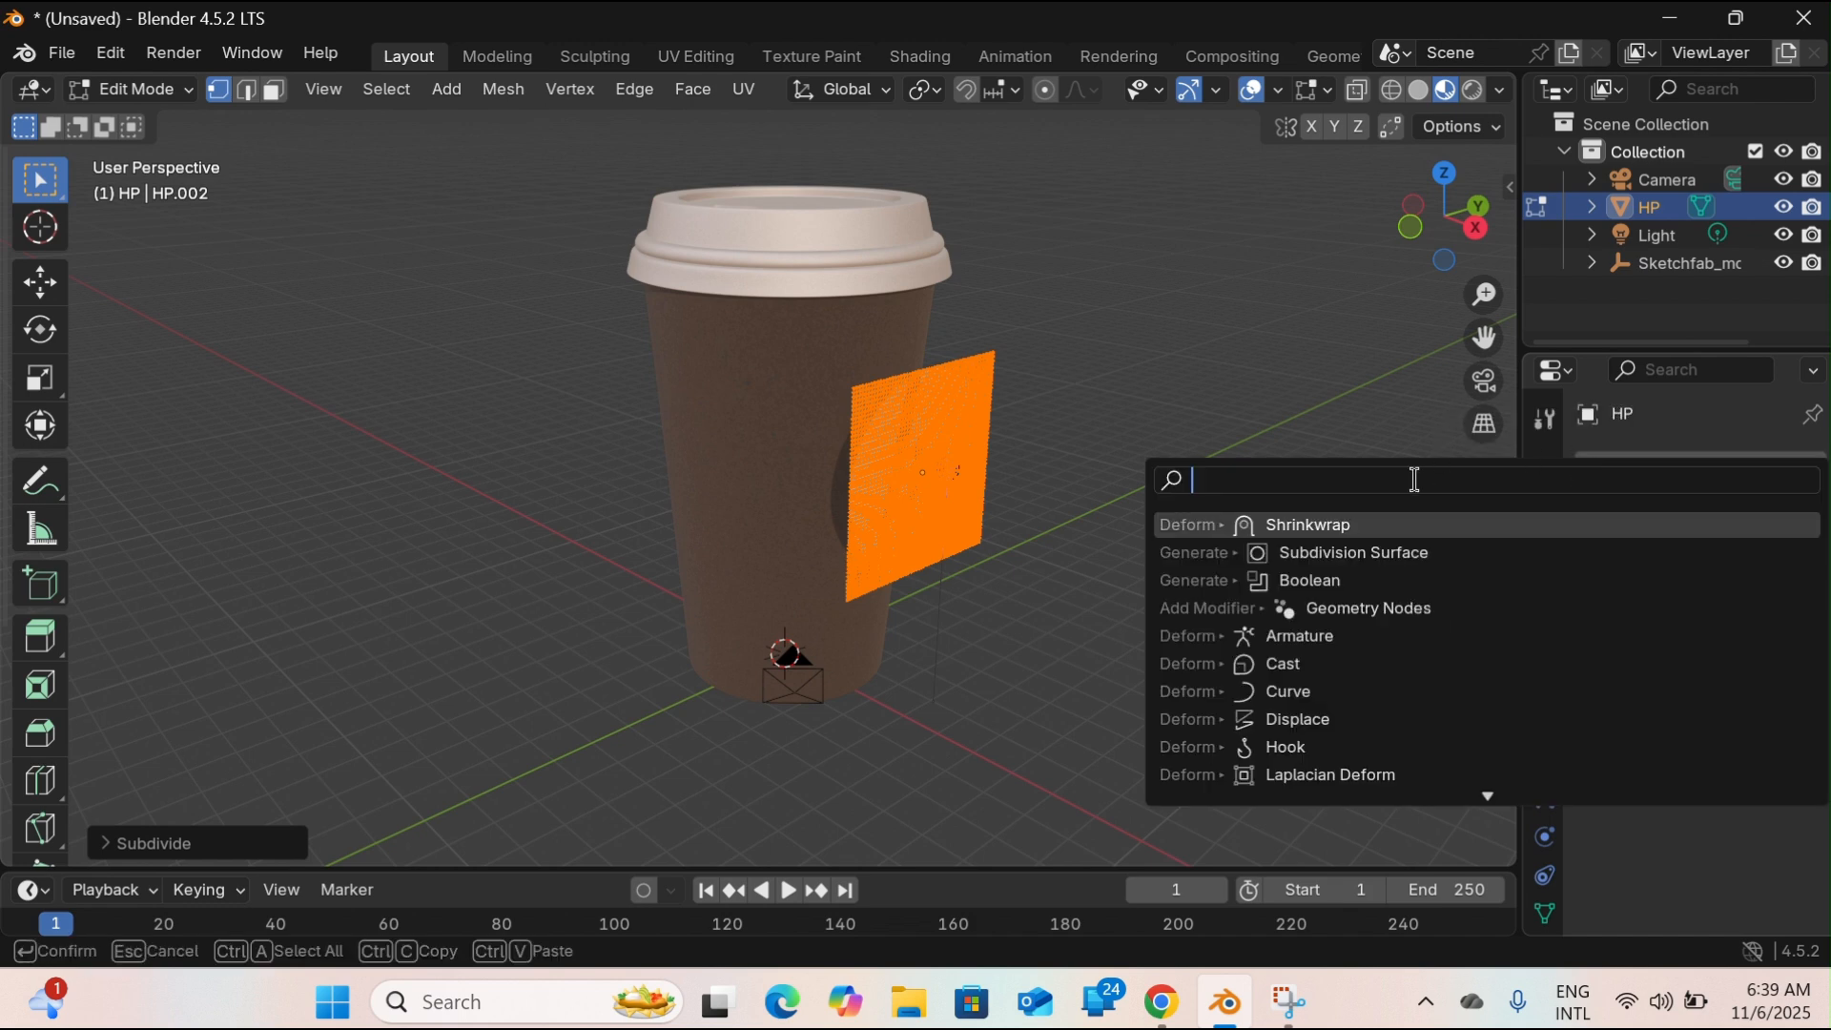
text(shri)
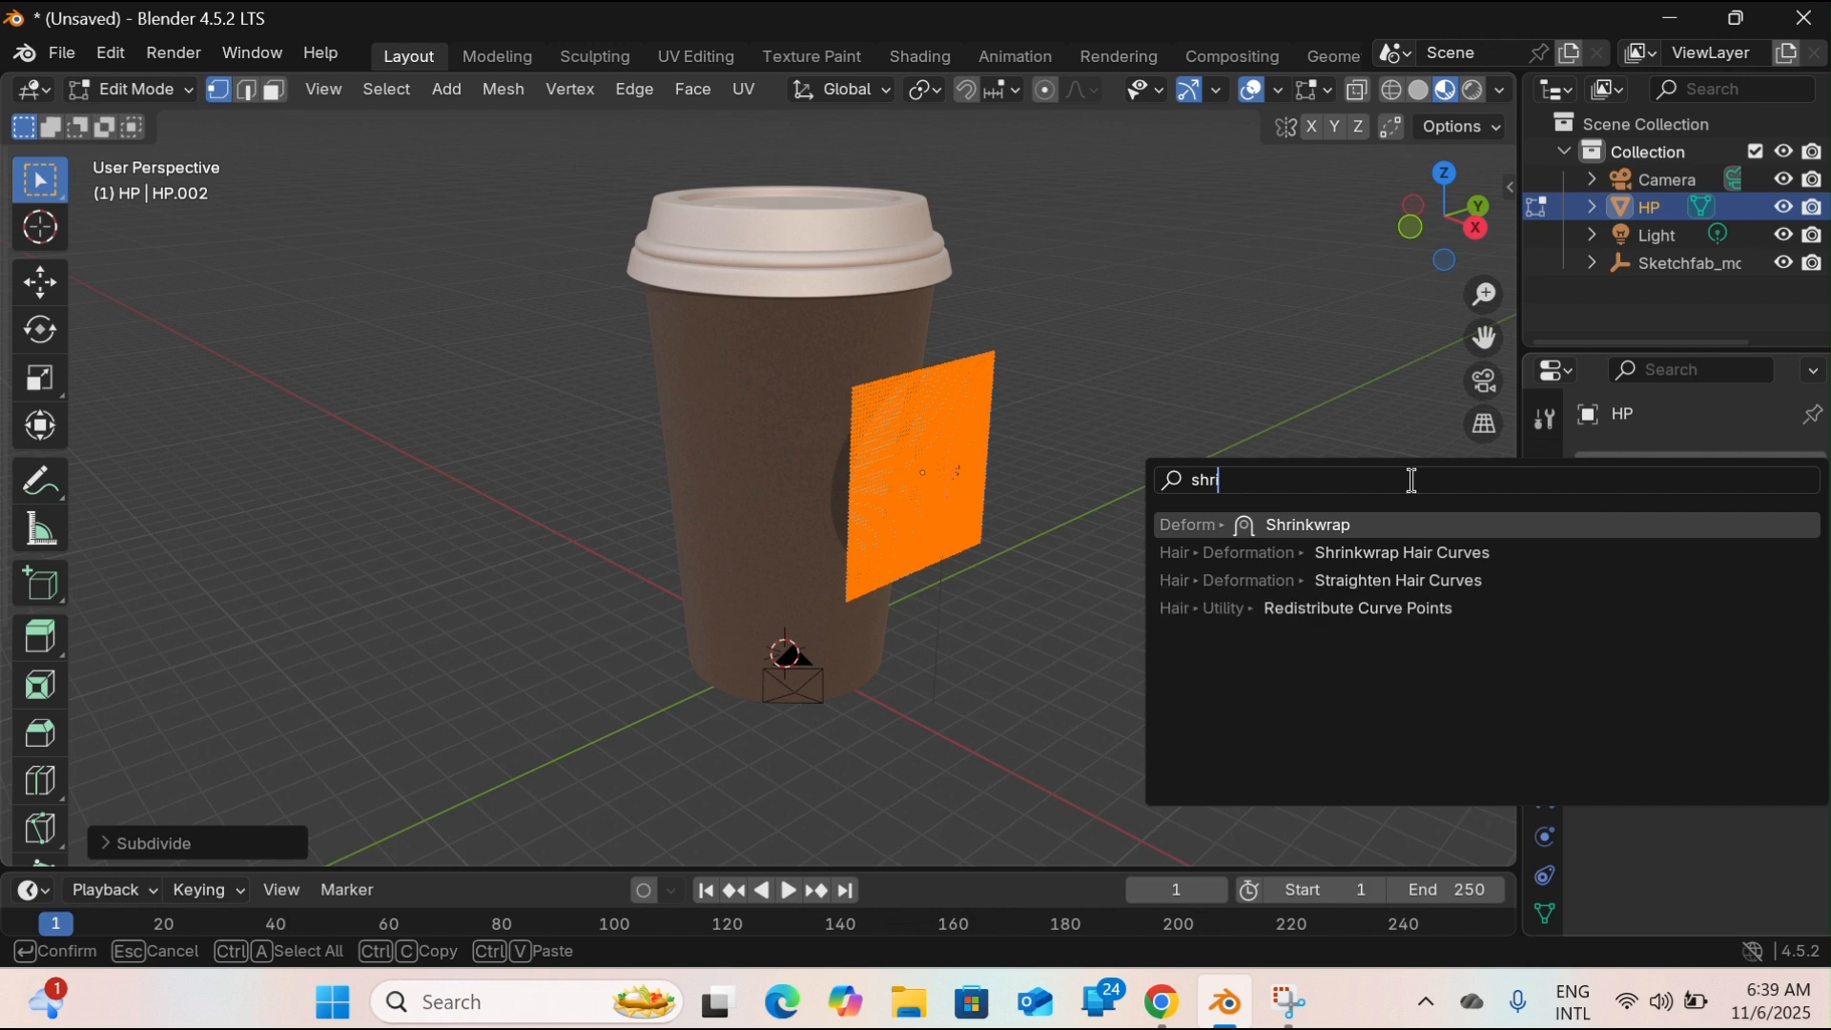
click(1330, 525)
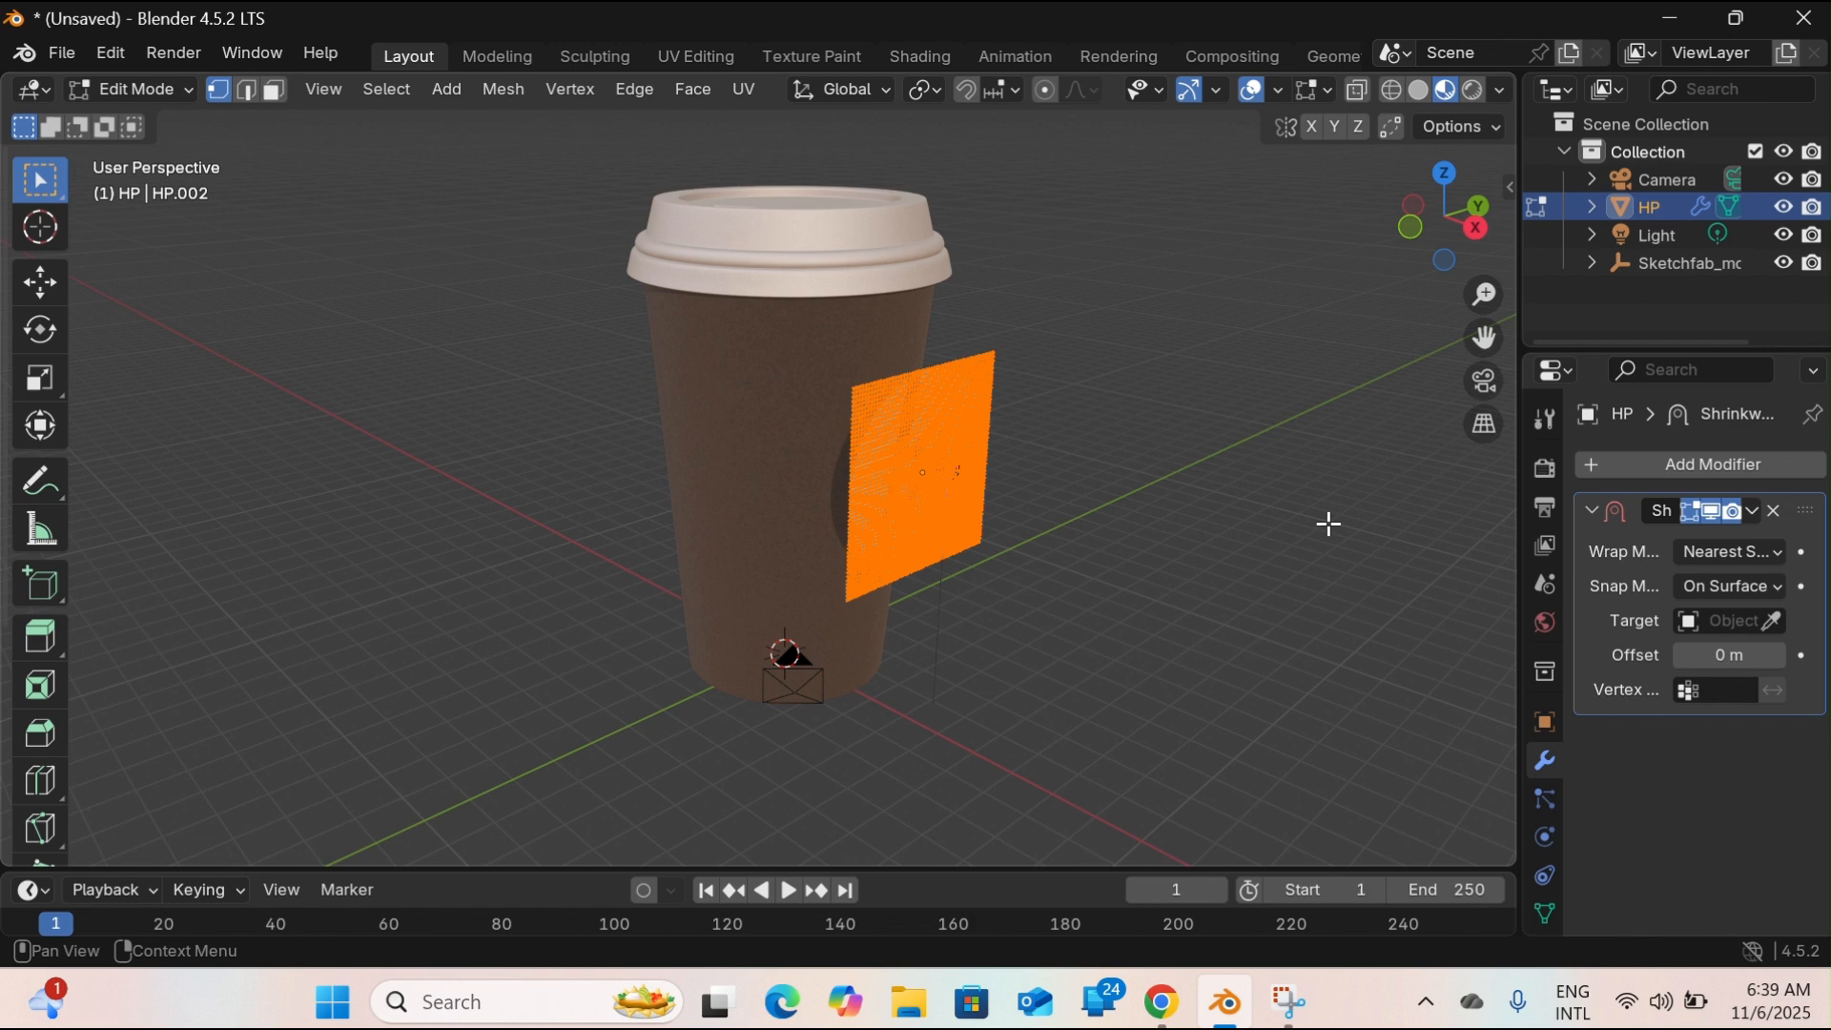
click(1778, 626)
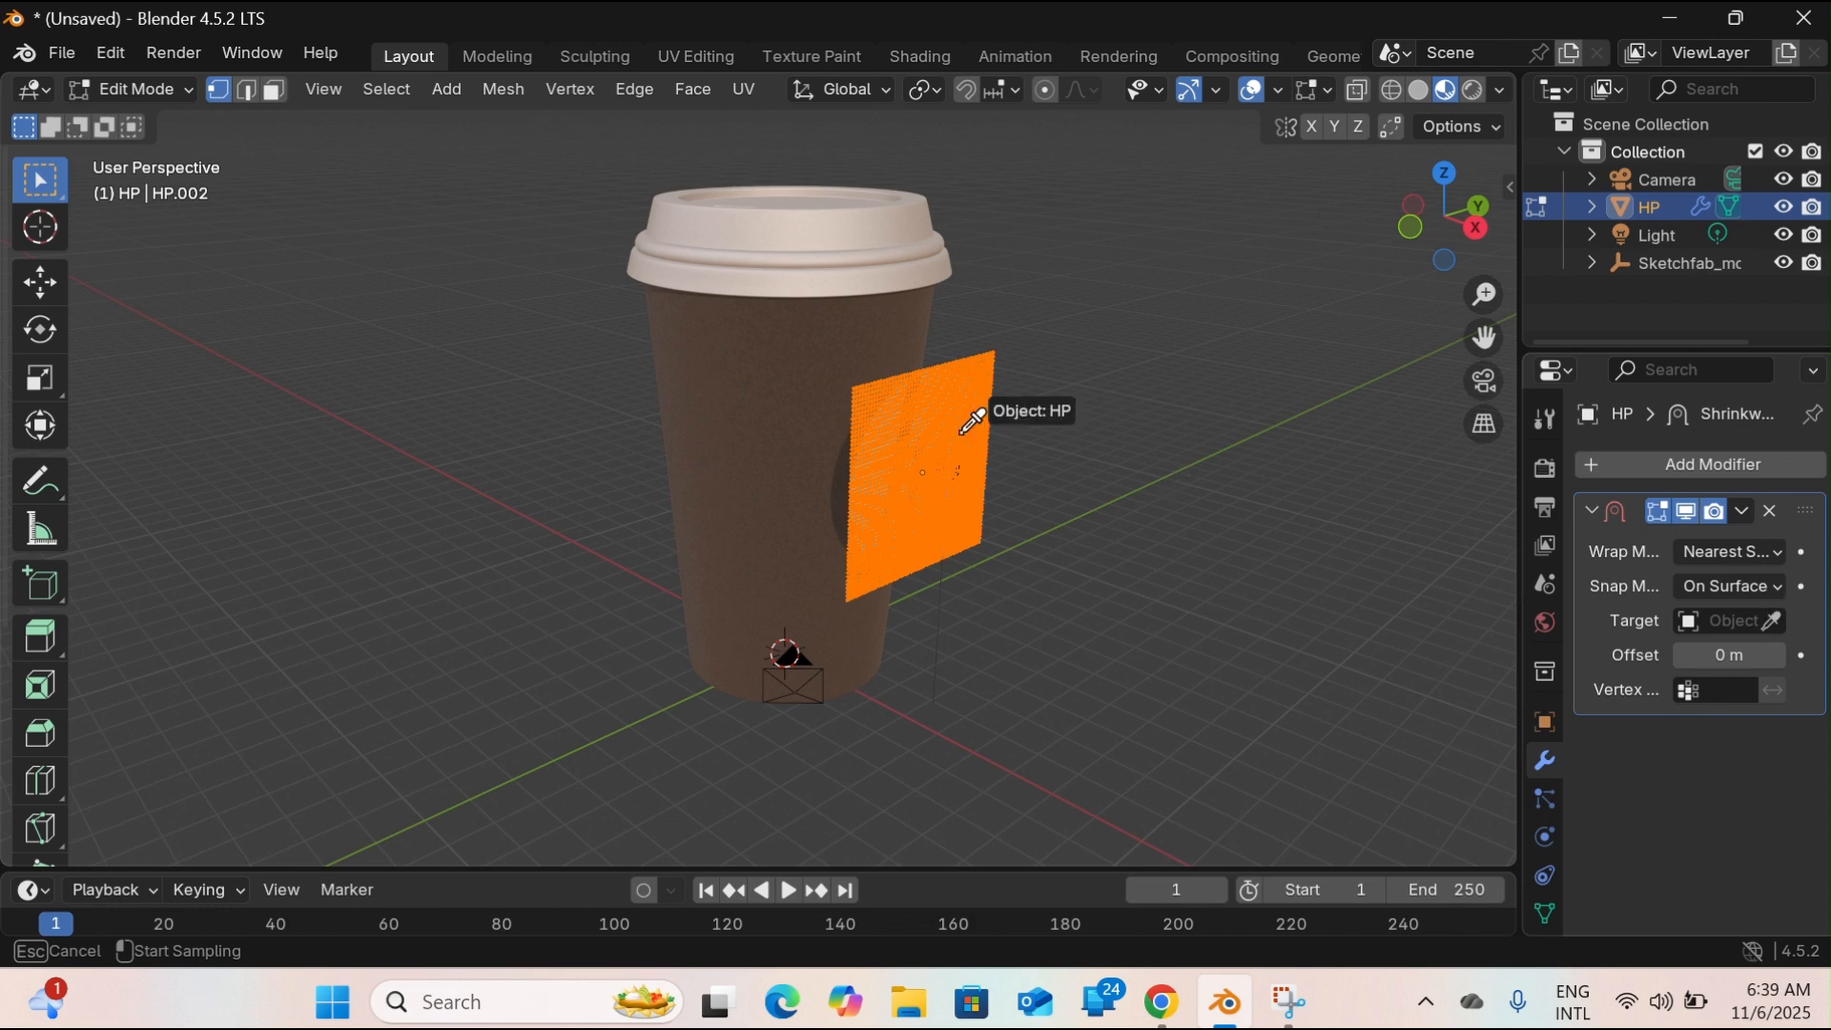
click(801, 327)
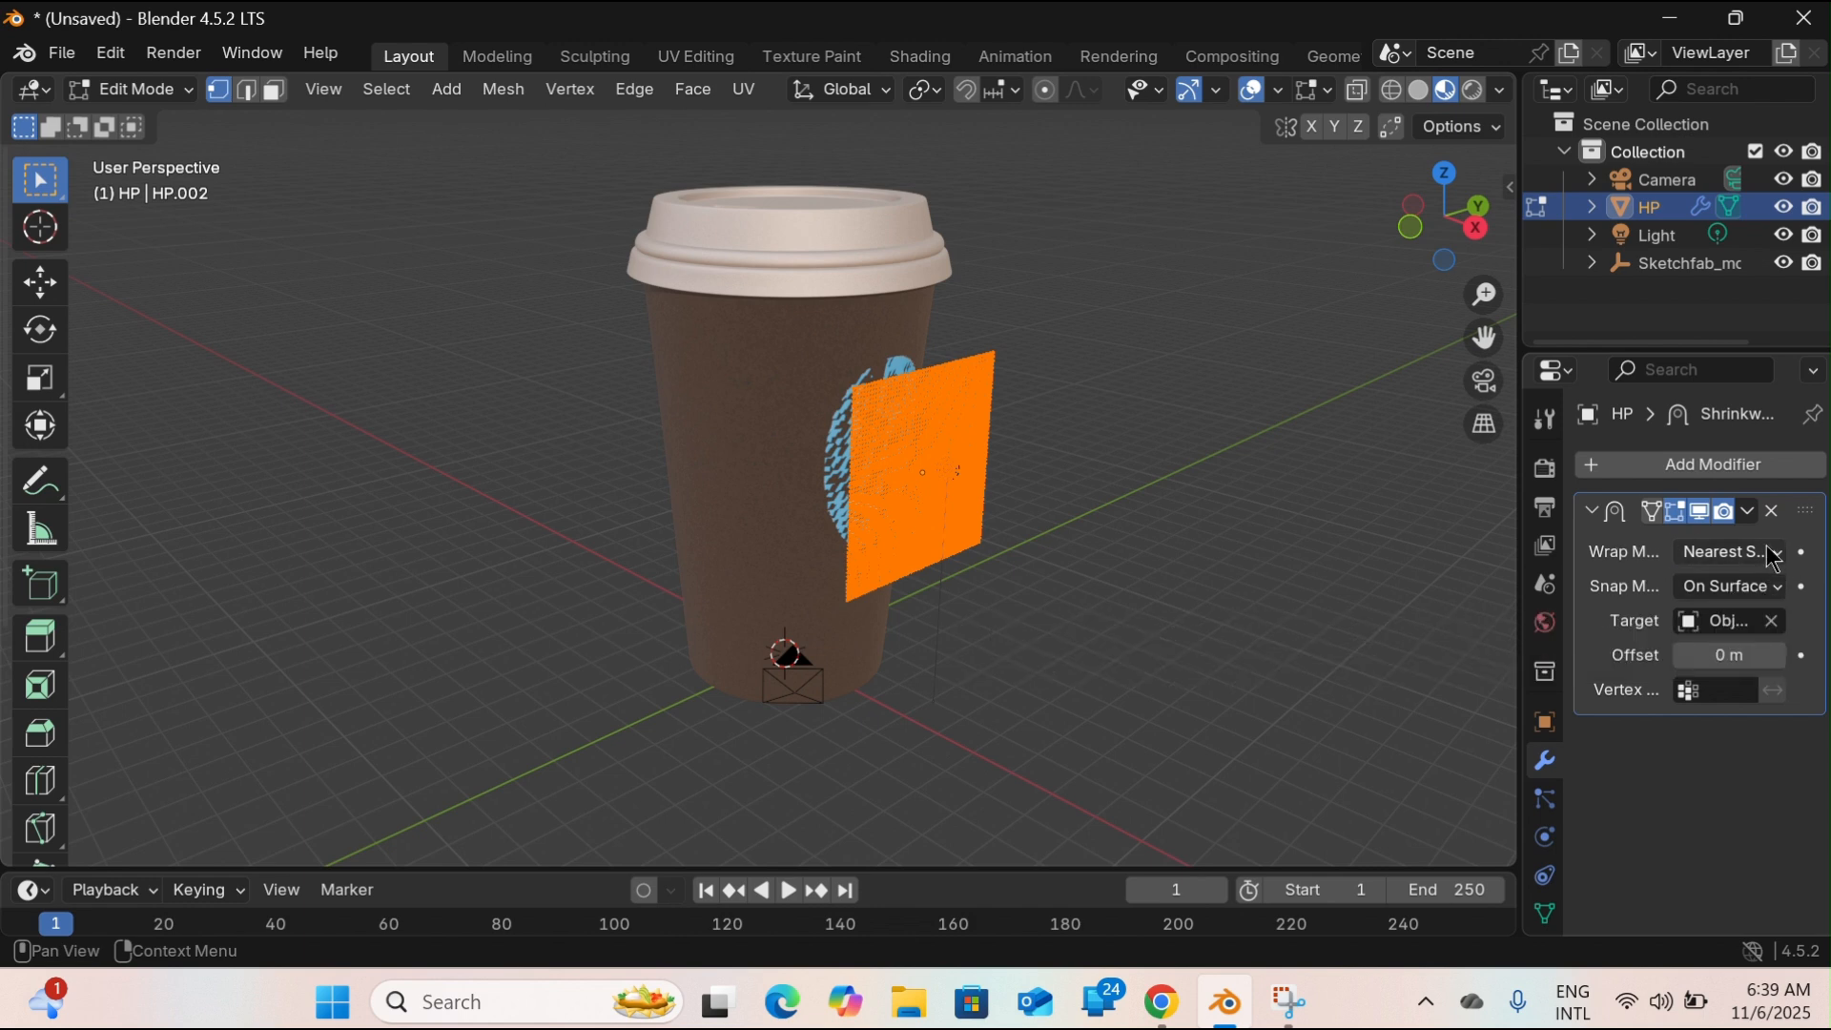
Set the Shrinkwrap modifier's wrap method to Project and also allow projection in the Negative direction.
click(1793, 563)
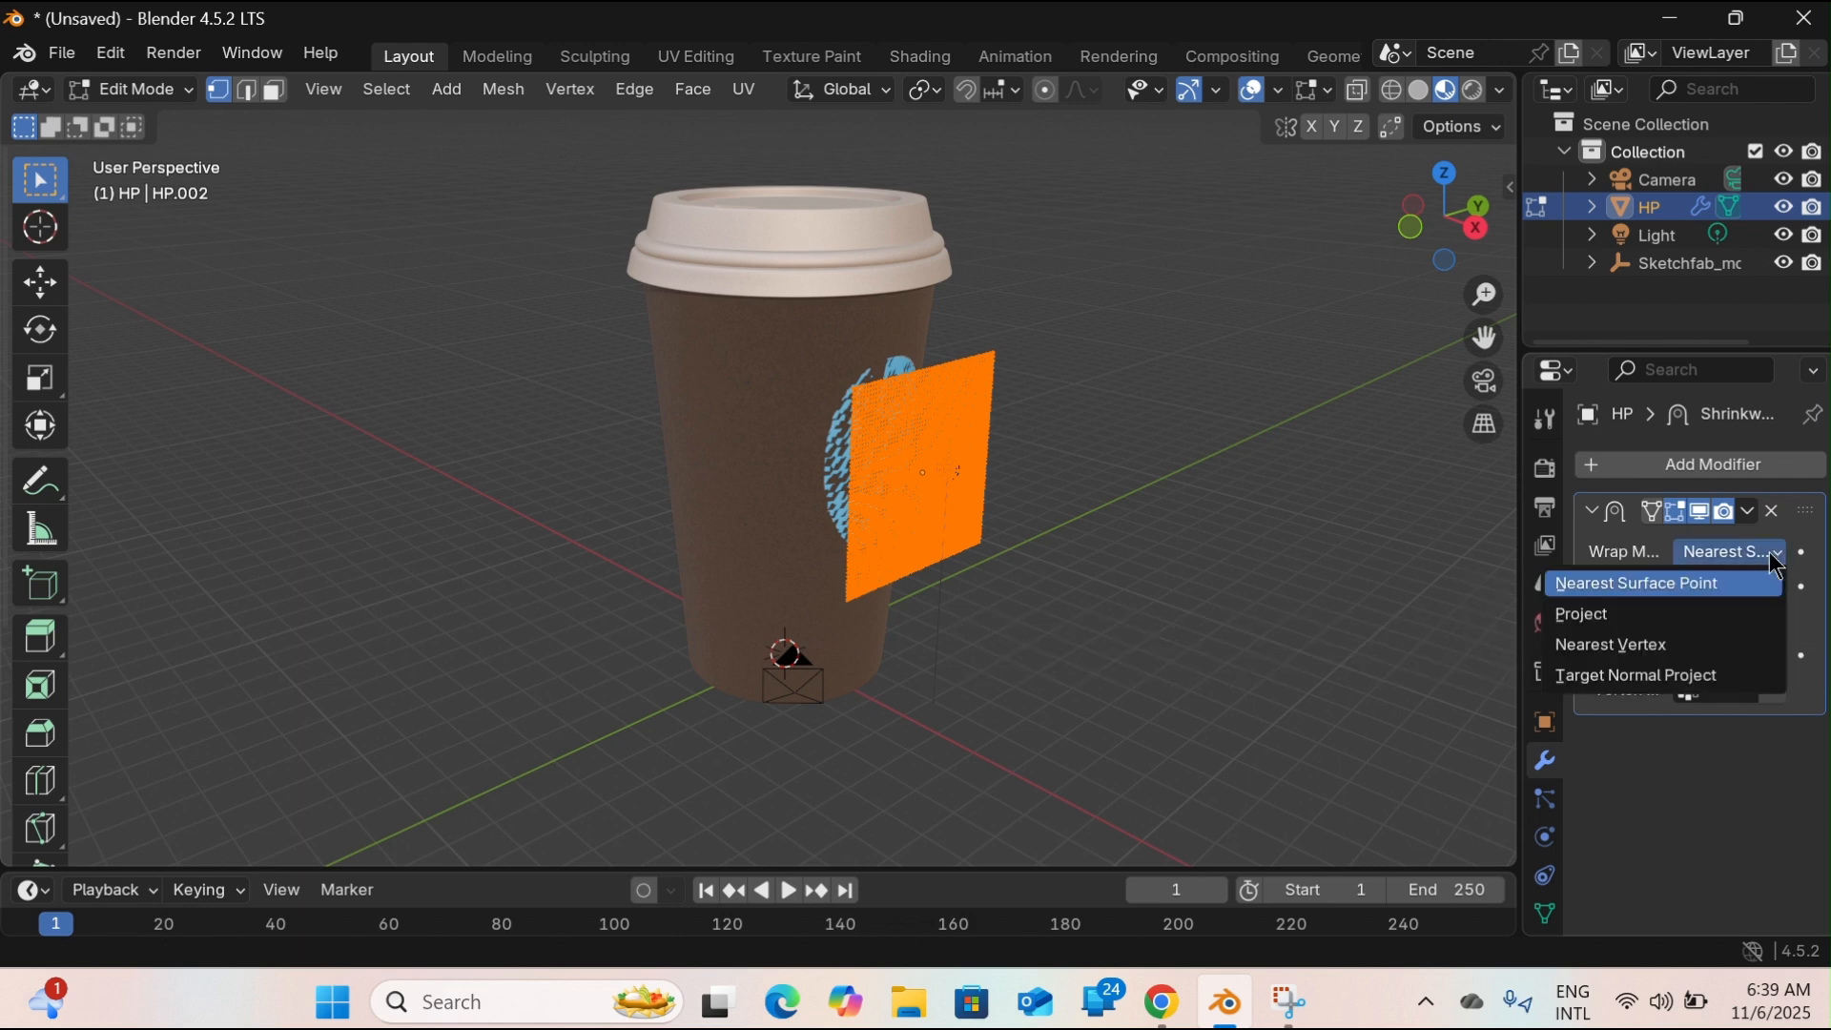
click(1618, 630)
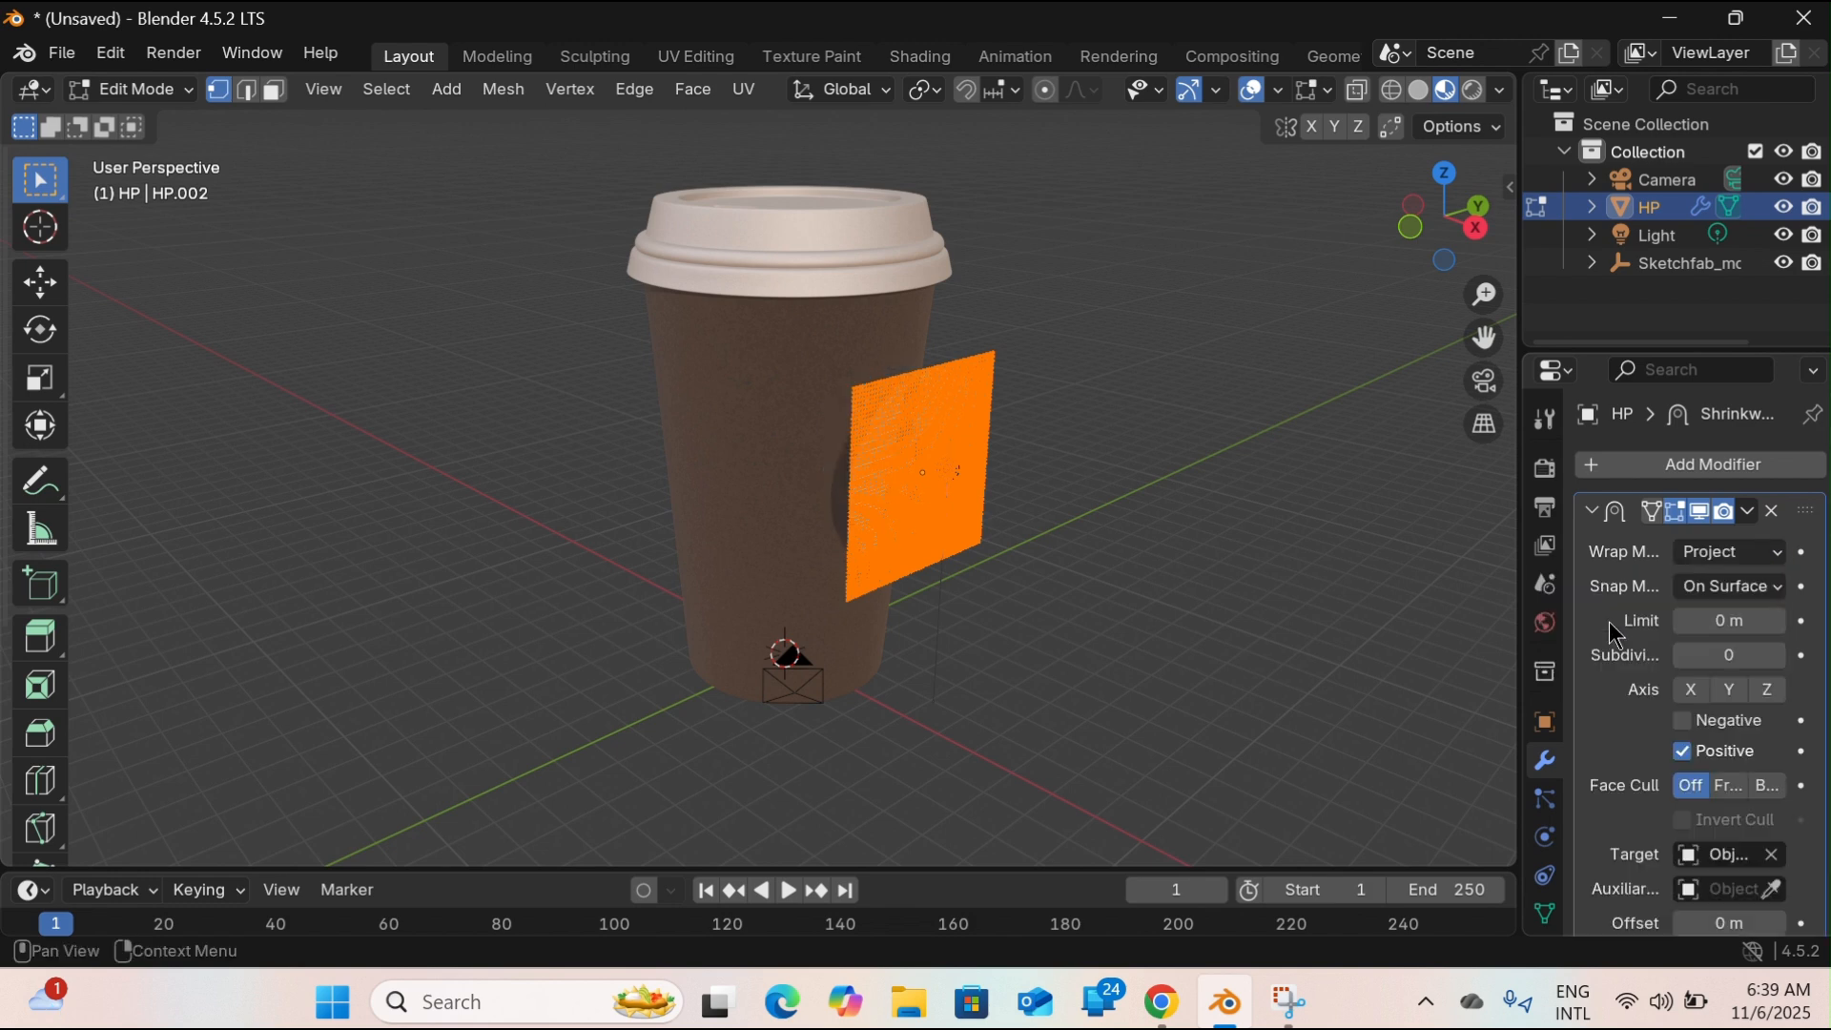
click(1690, 724)
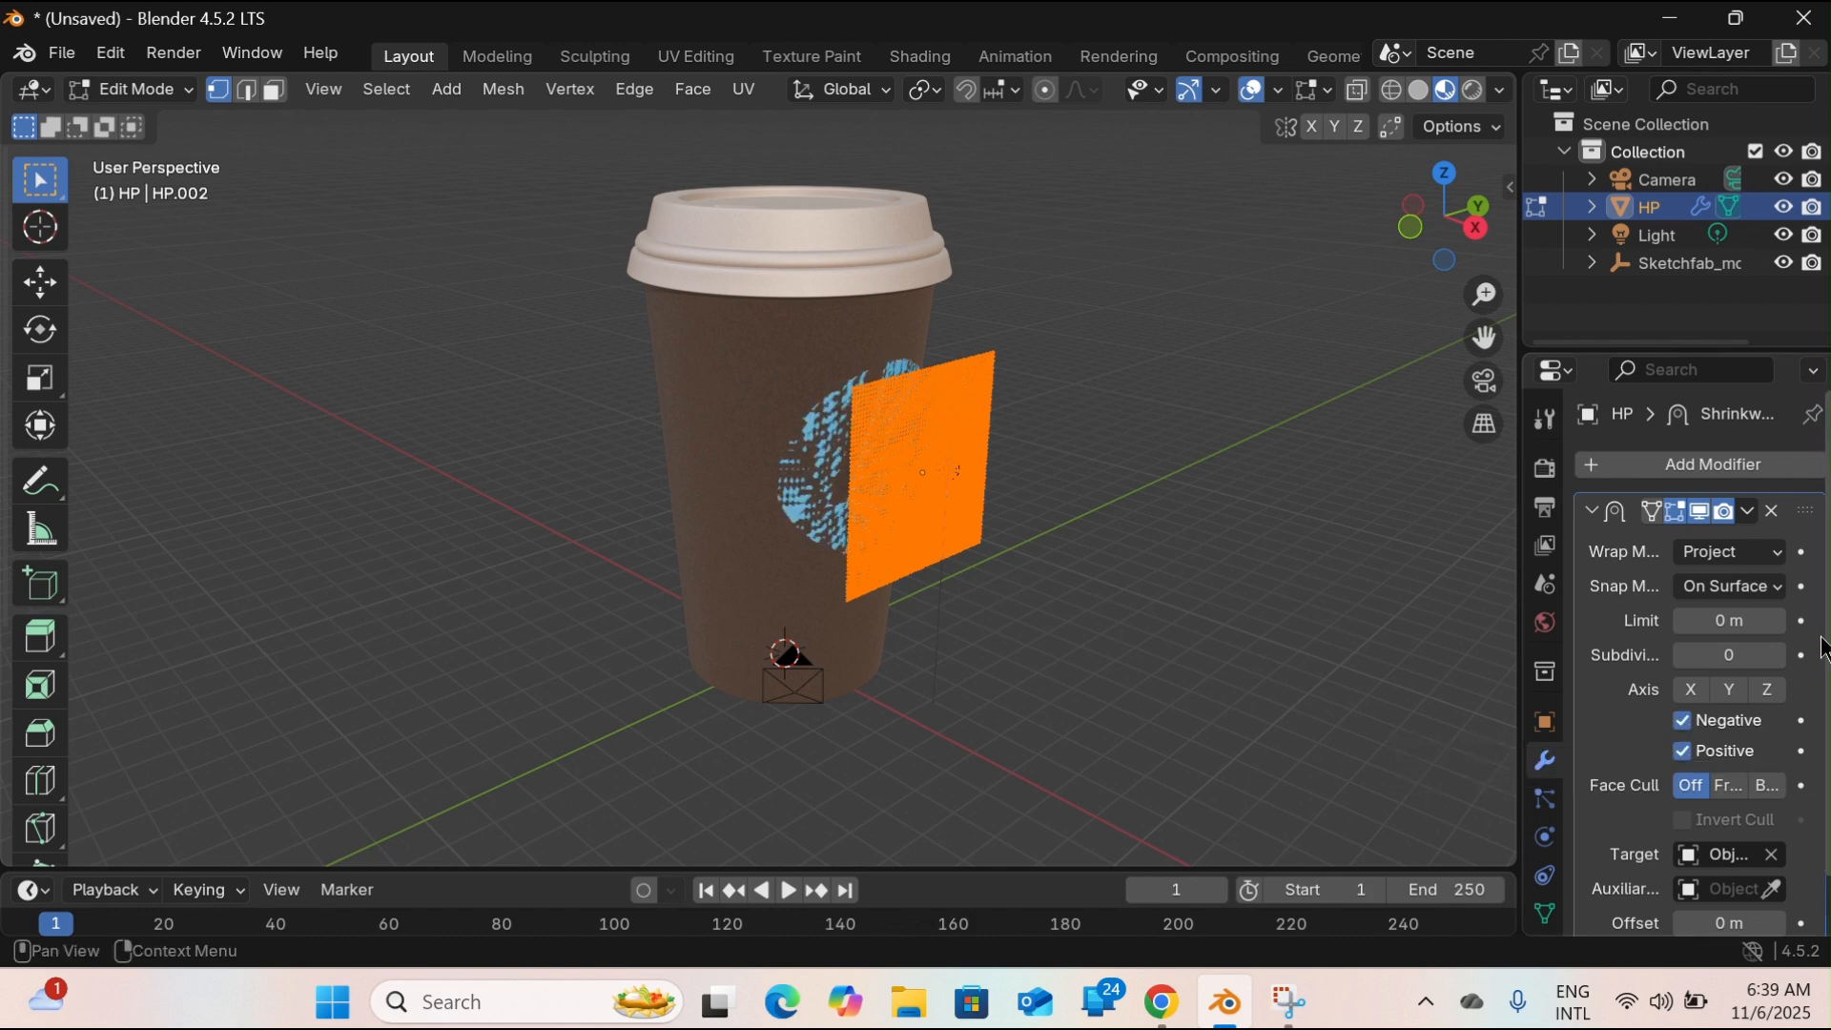
Set the Shrinkwrap offset to 0.004 m and return the logo plane to Object Mode.
scroll(1778, 867, down, 2)
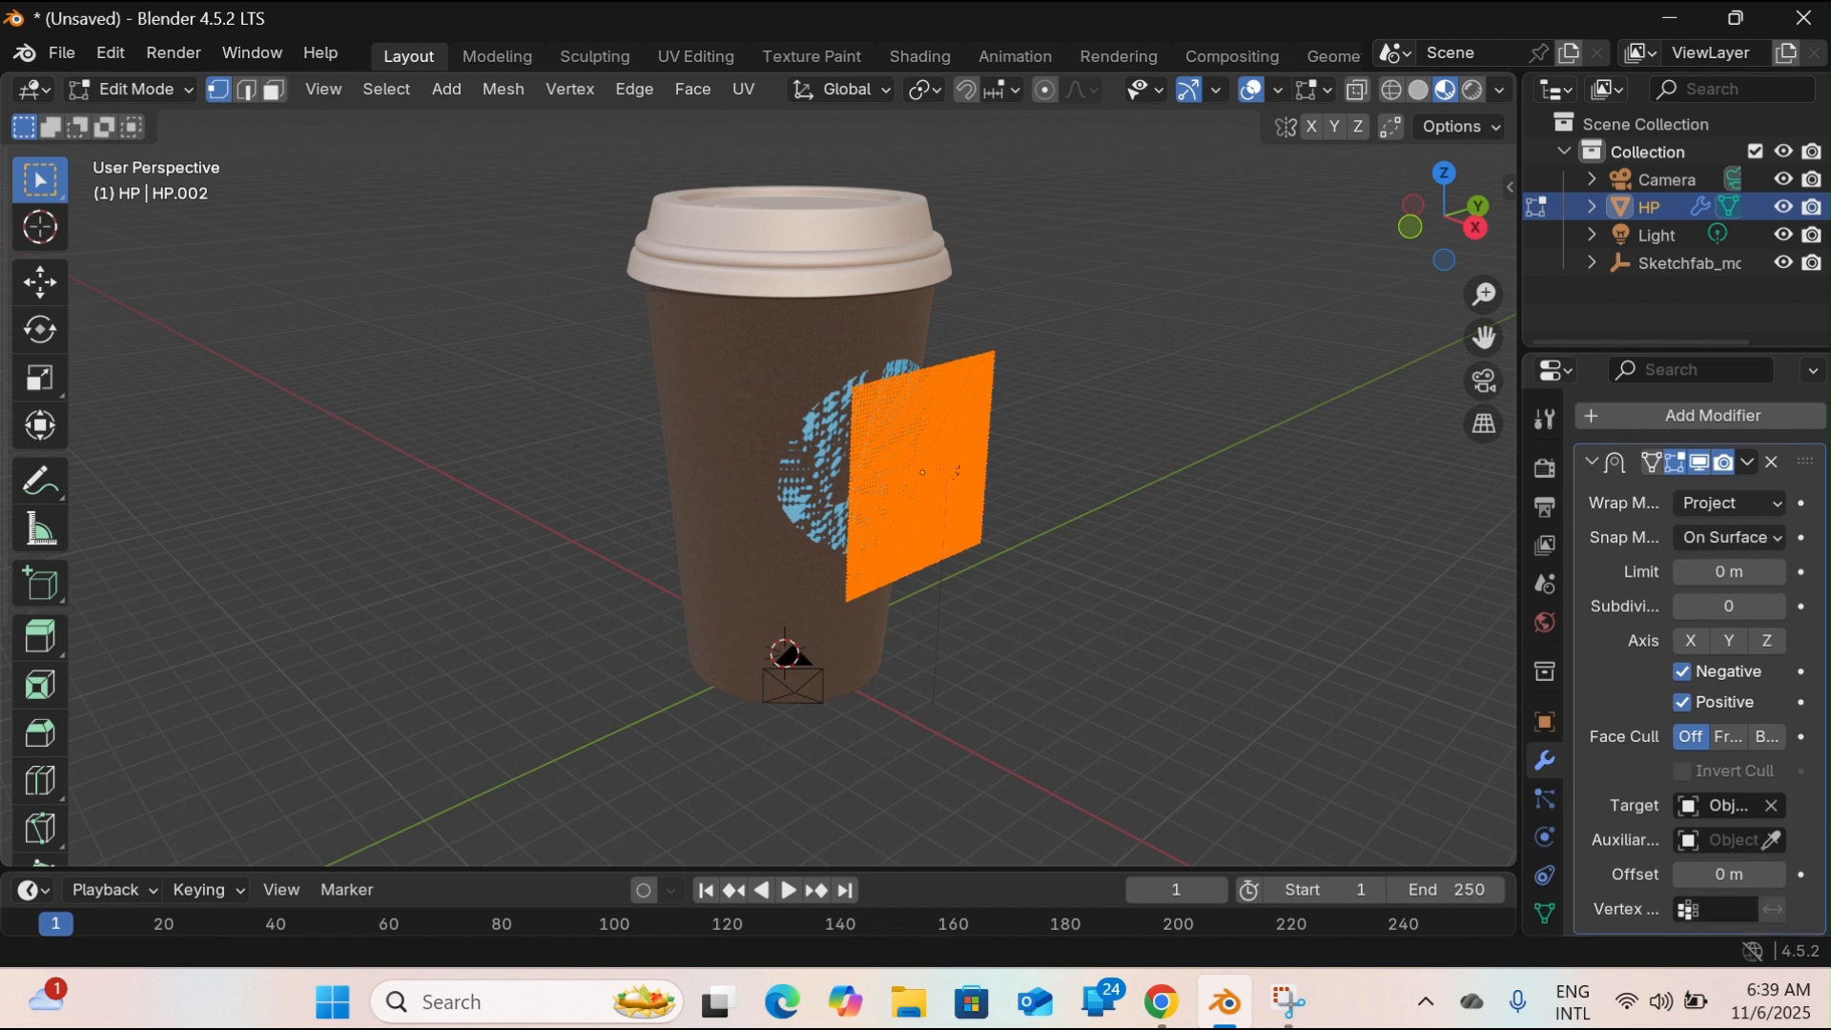
click(1729, 876)
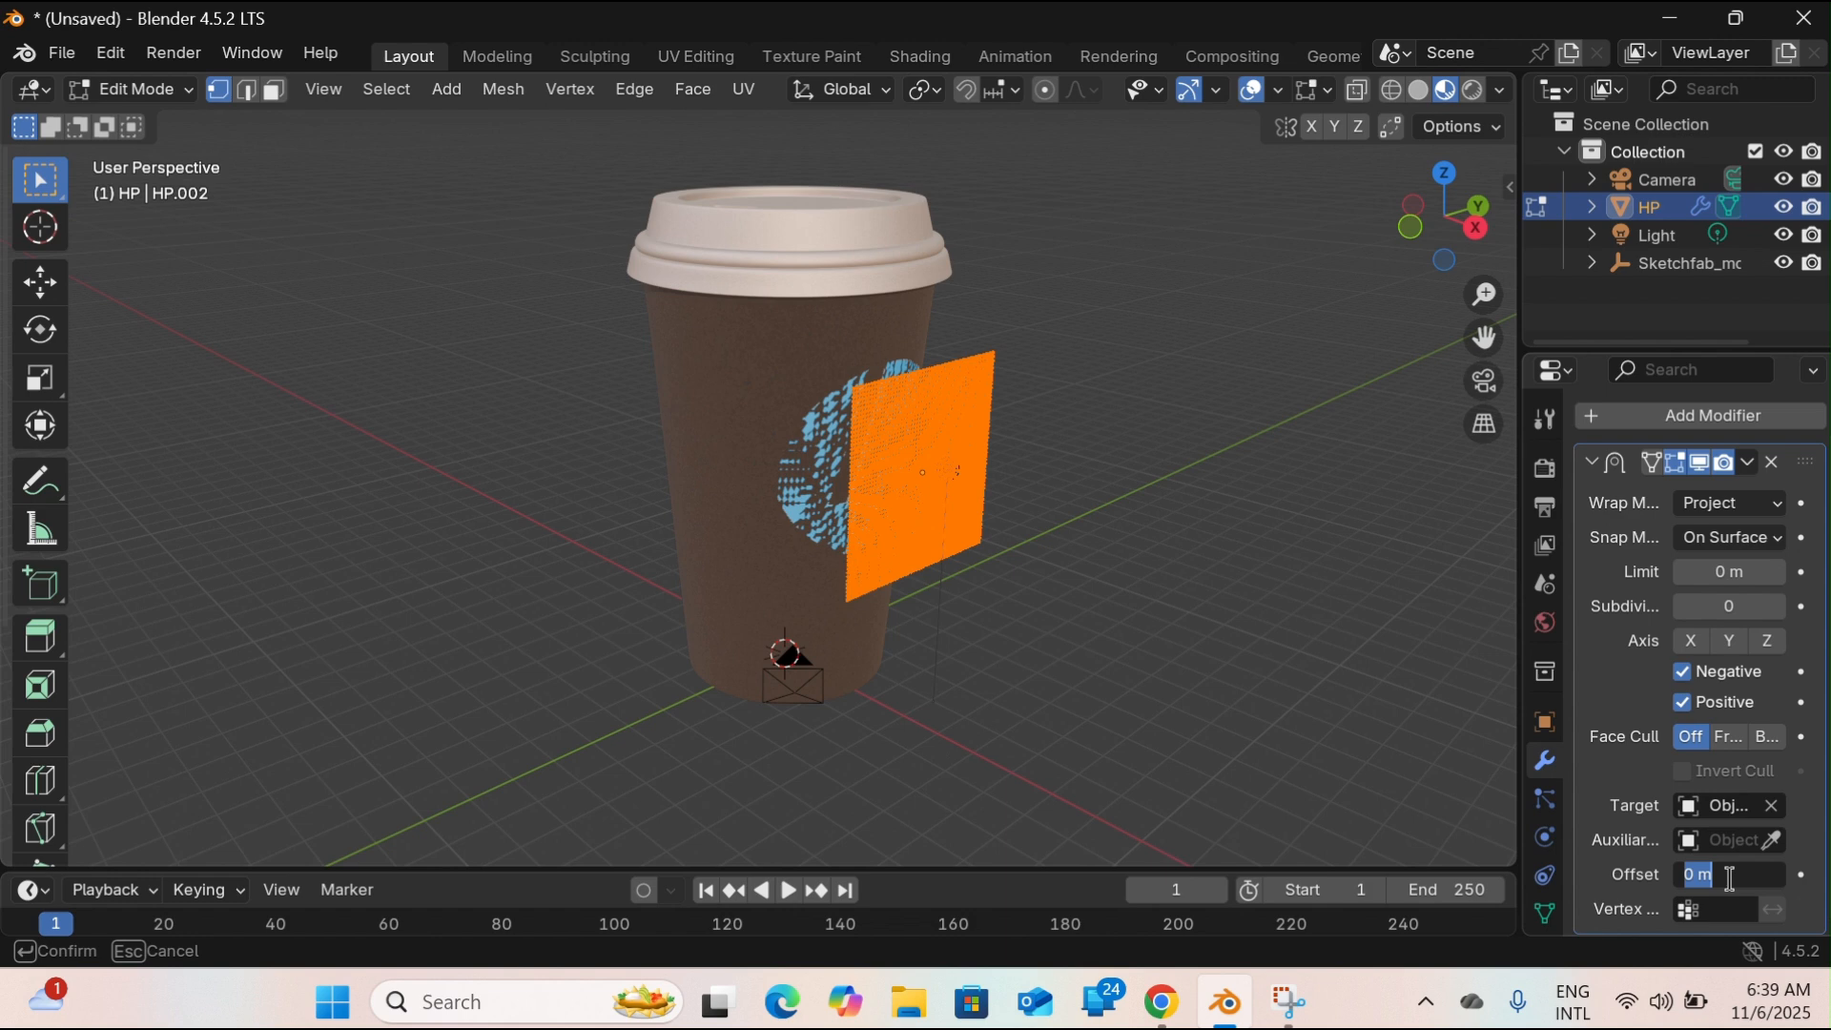
key(BackSpace)
text(.004)
key(Return)
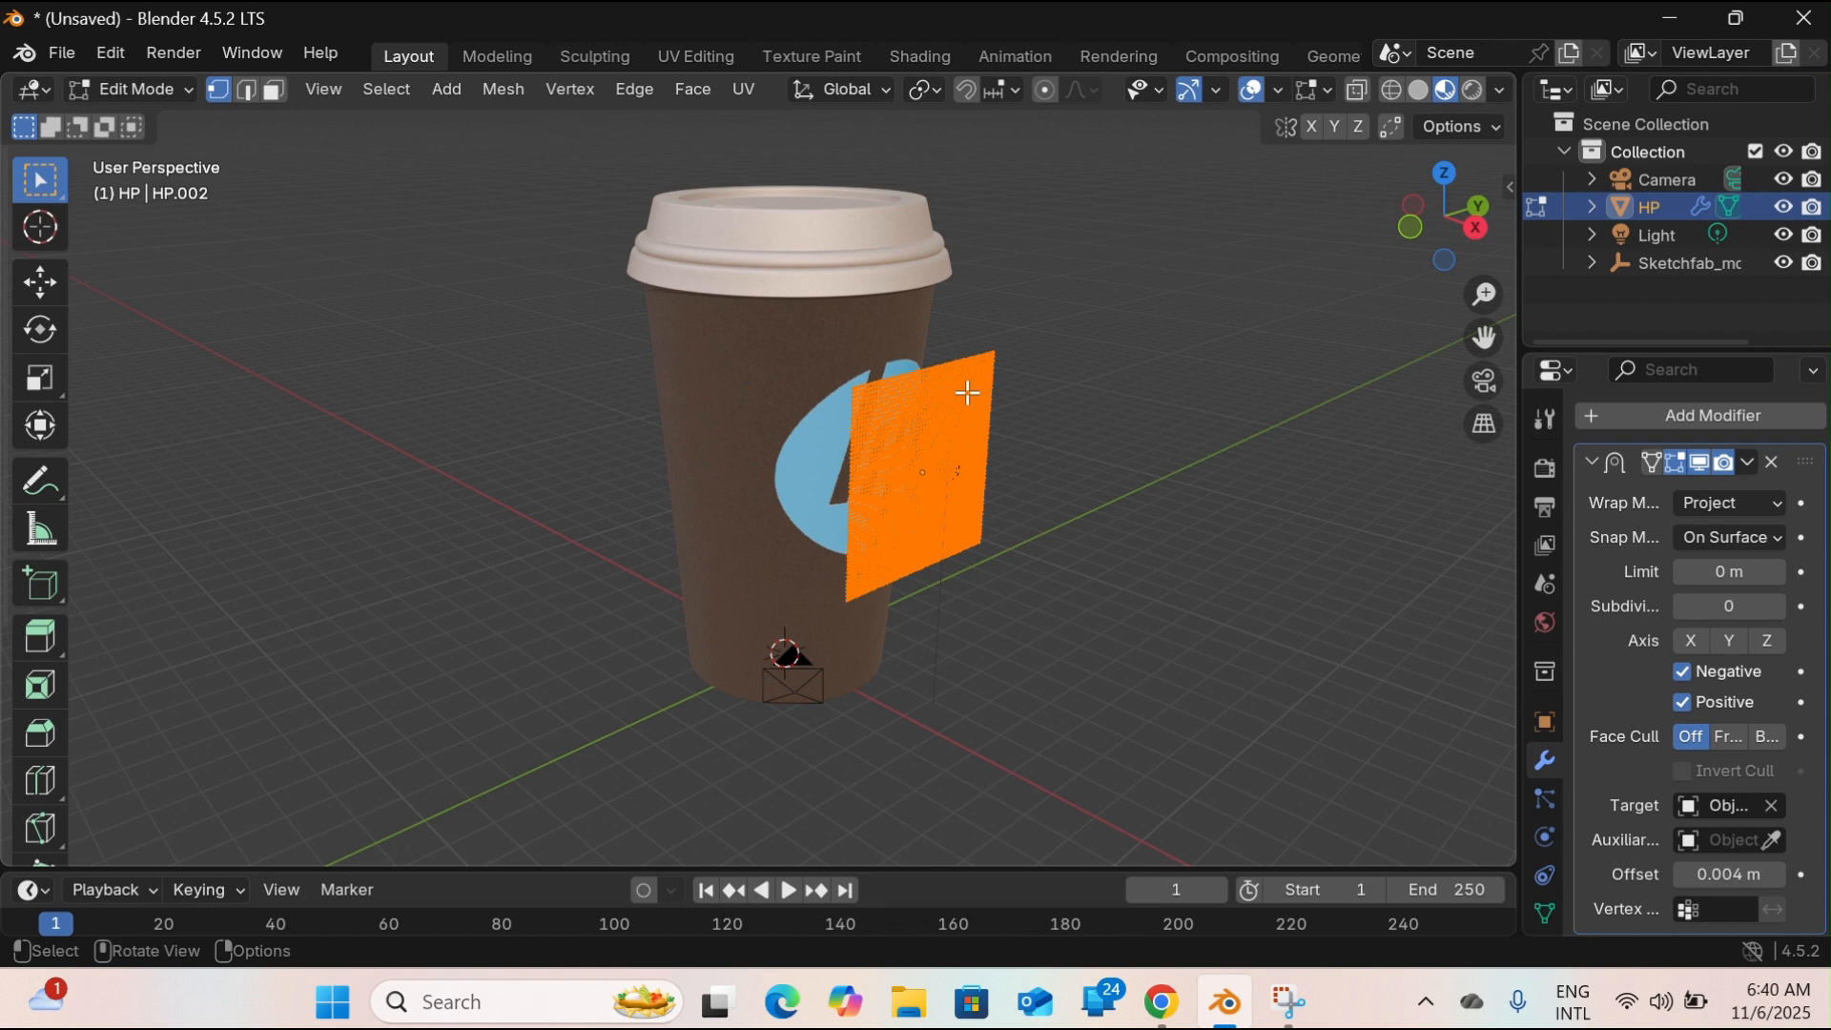
key(Tab)
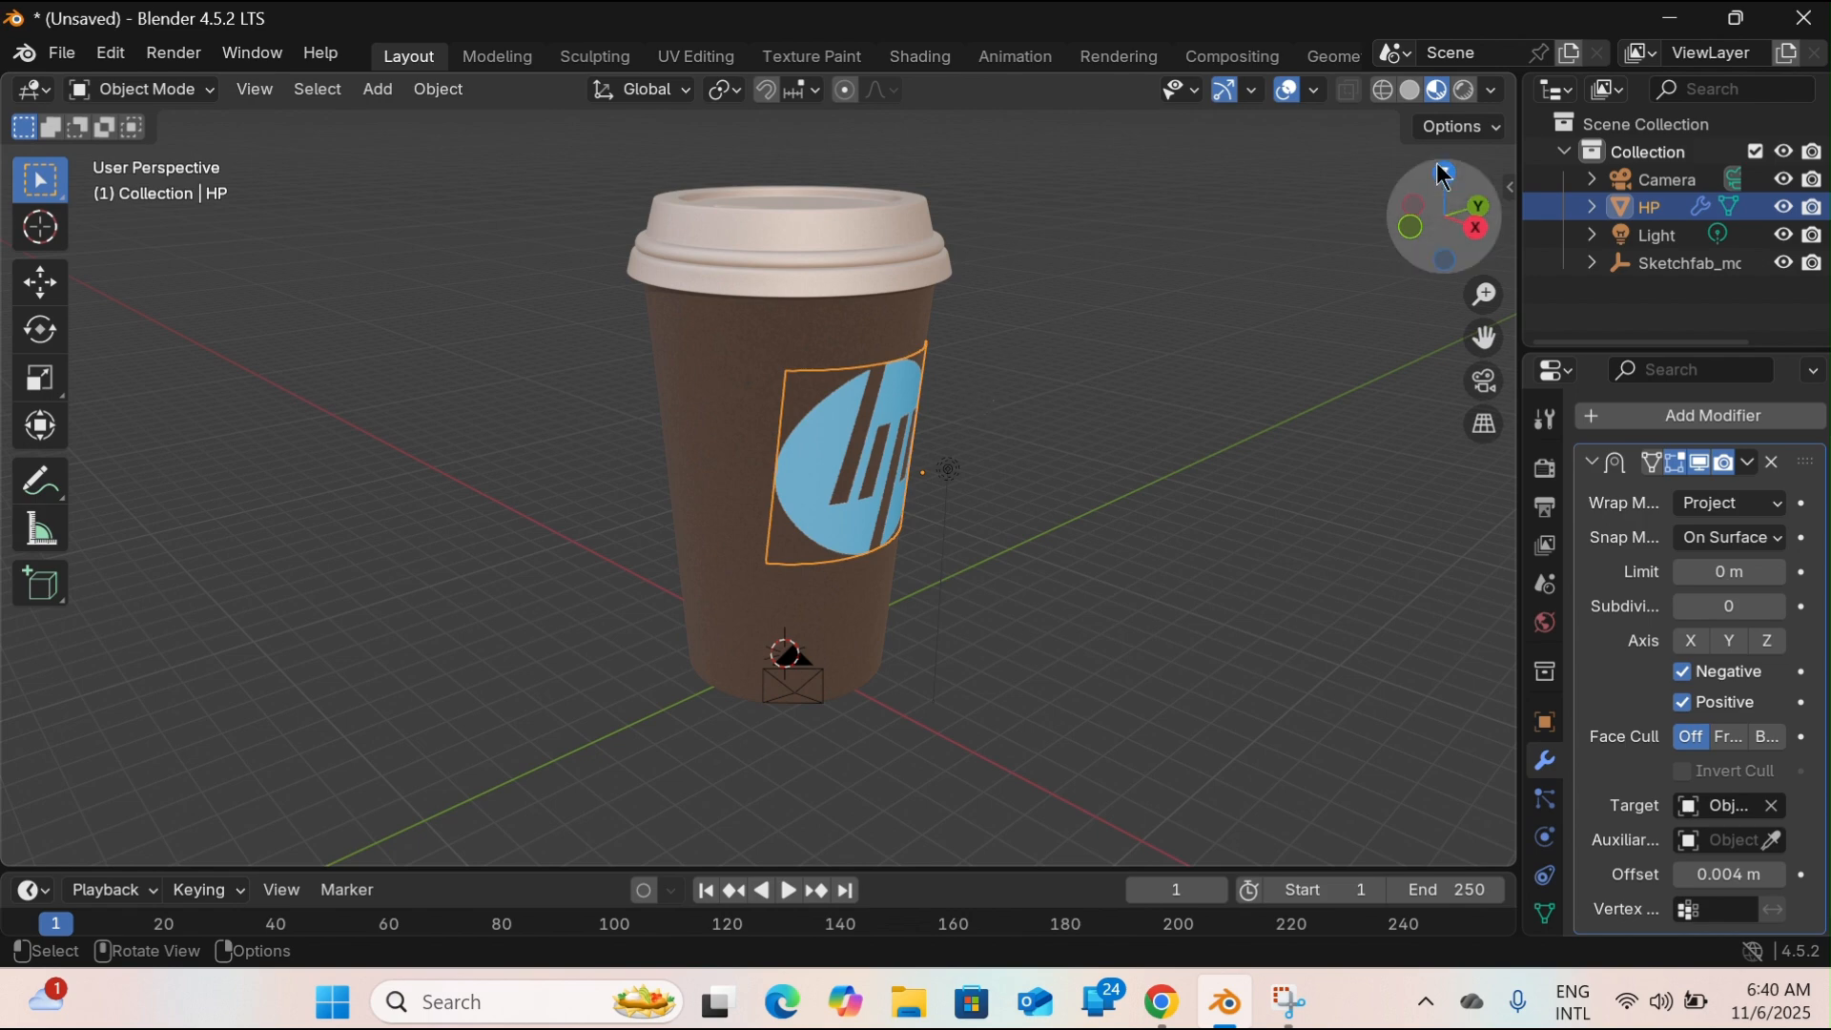
Deselect the logo and orbit all the way around the cup to examine how the logo wraps its side.
drag(1477, 234, 914, 322)
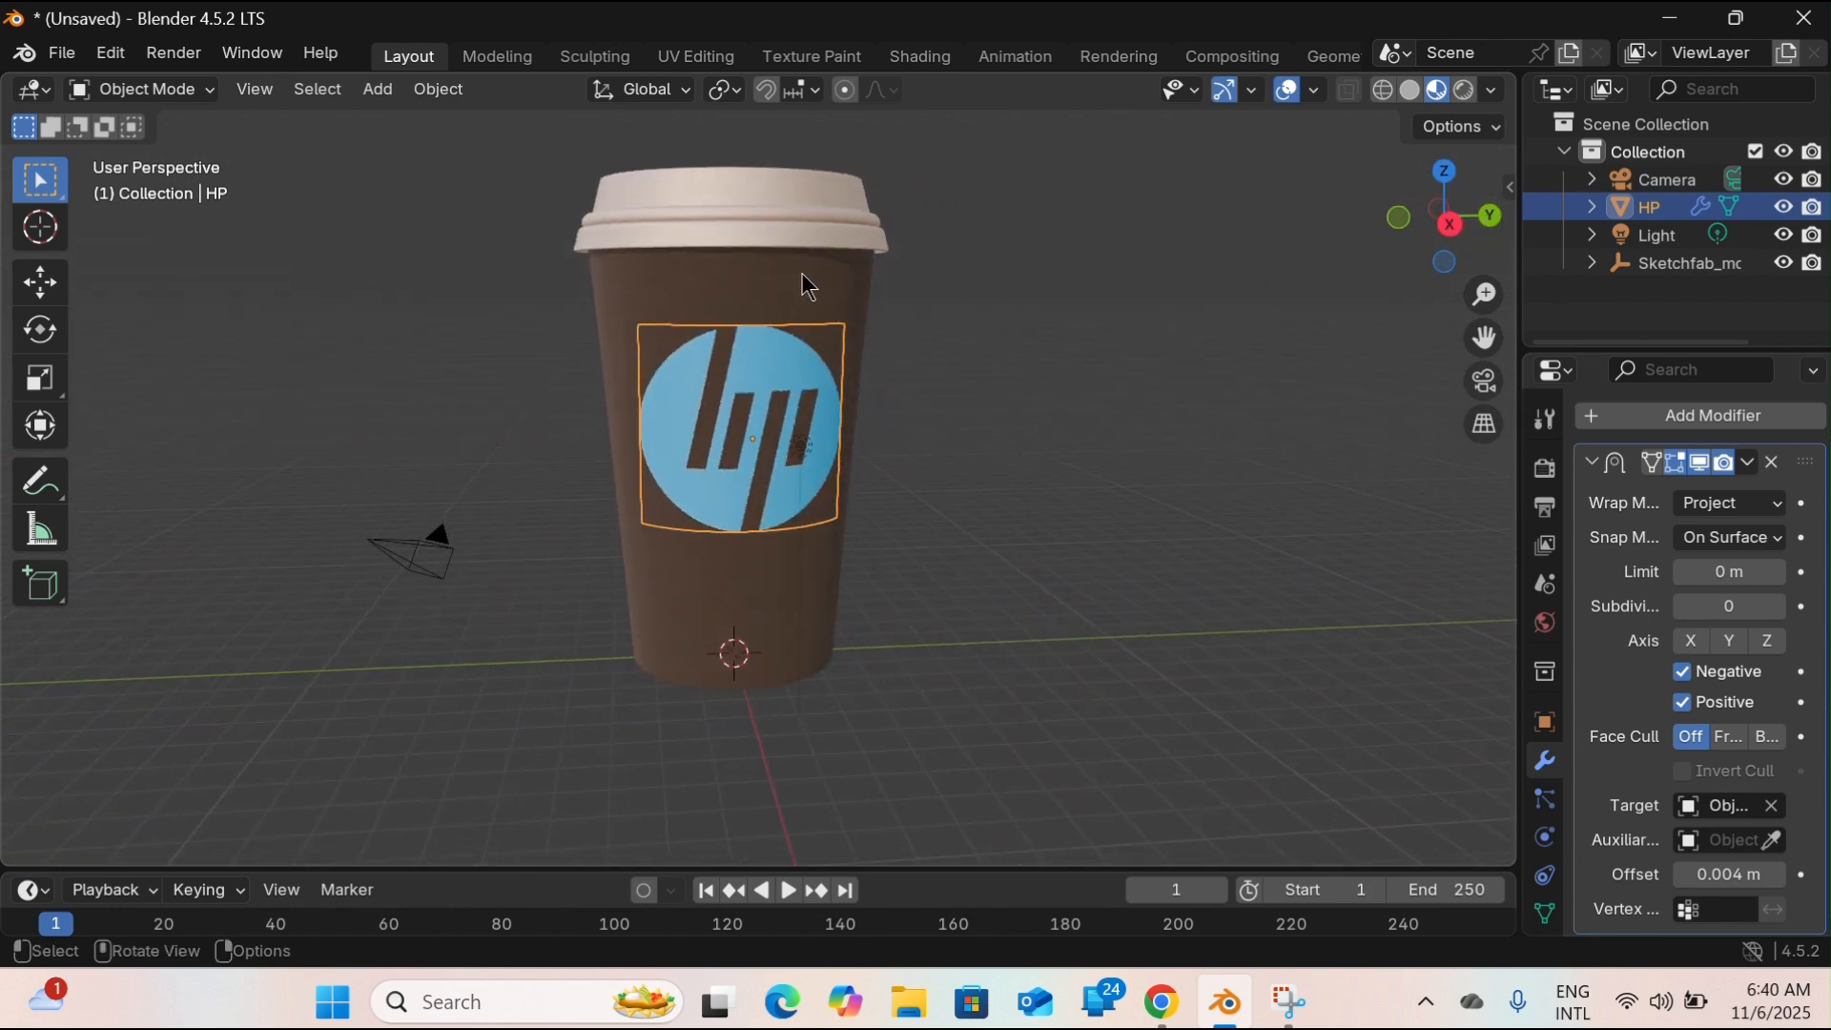
click(984, 311)
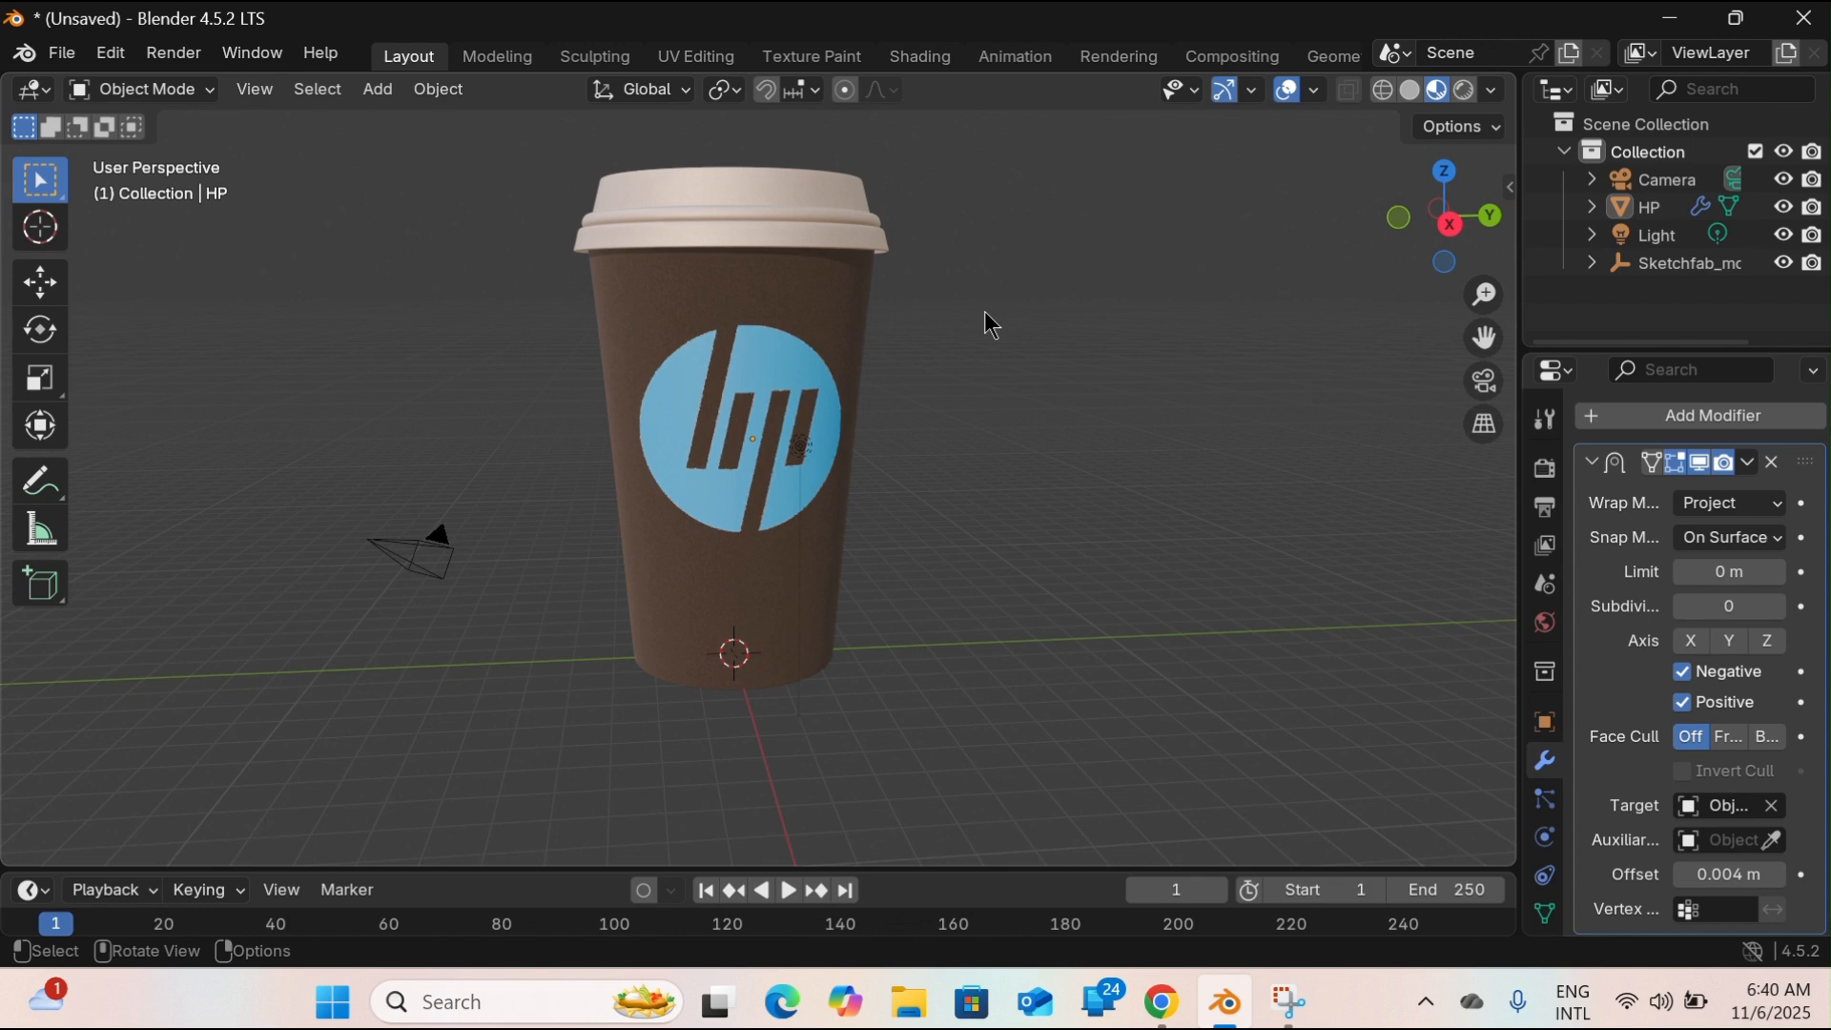
key(KP_4)
key(KP_4)
key(KP_4)
key(KP_4)
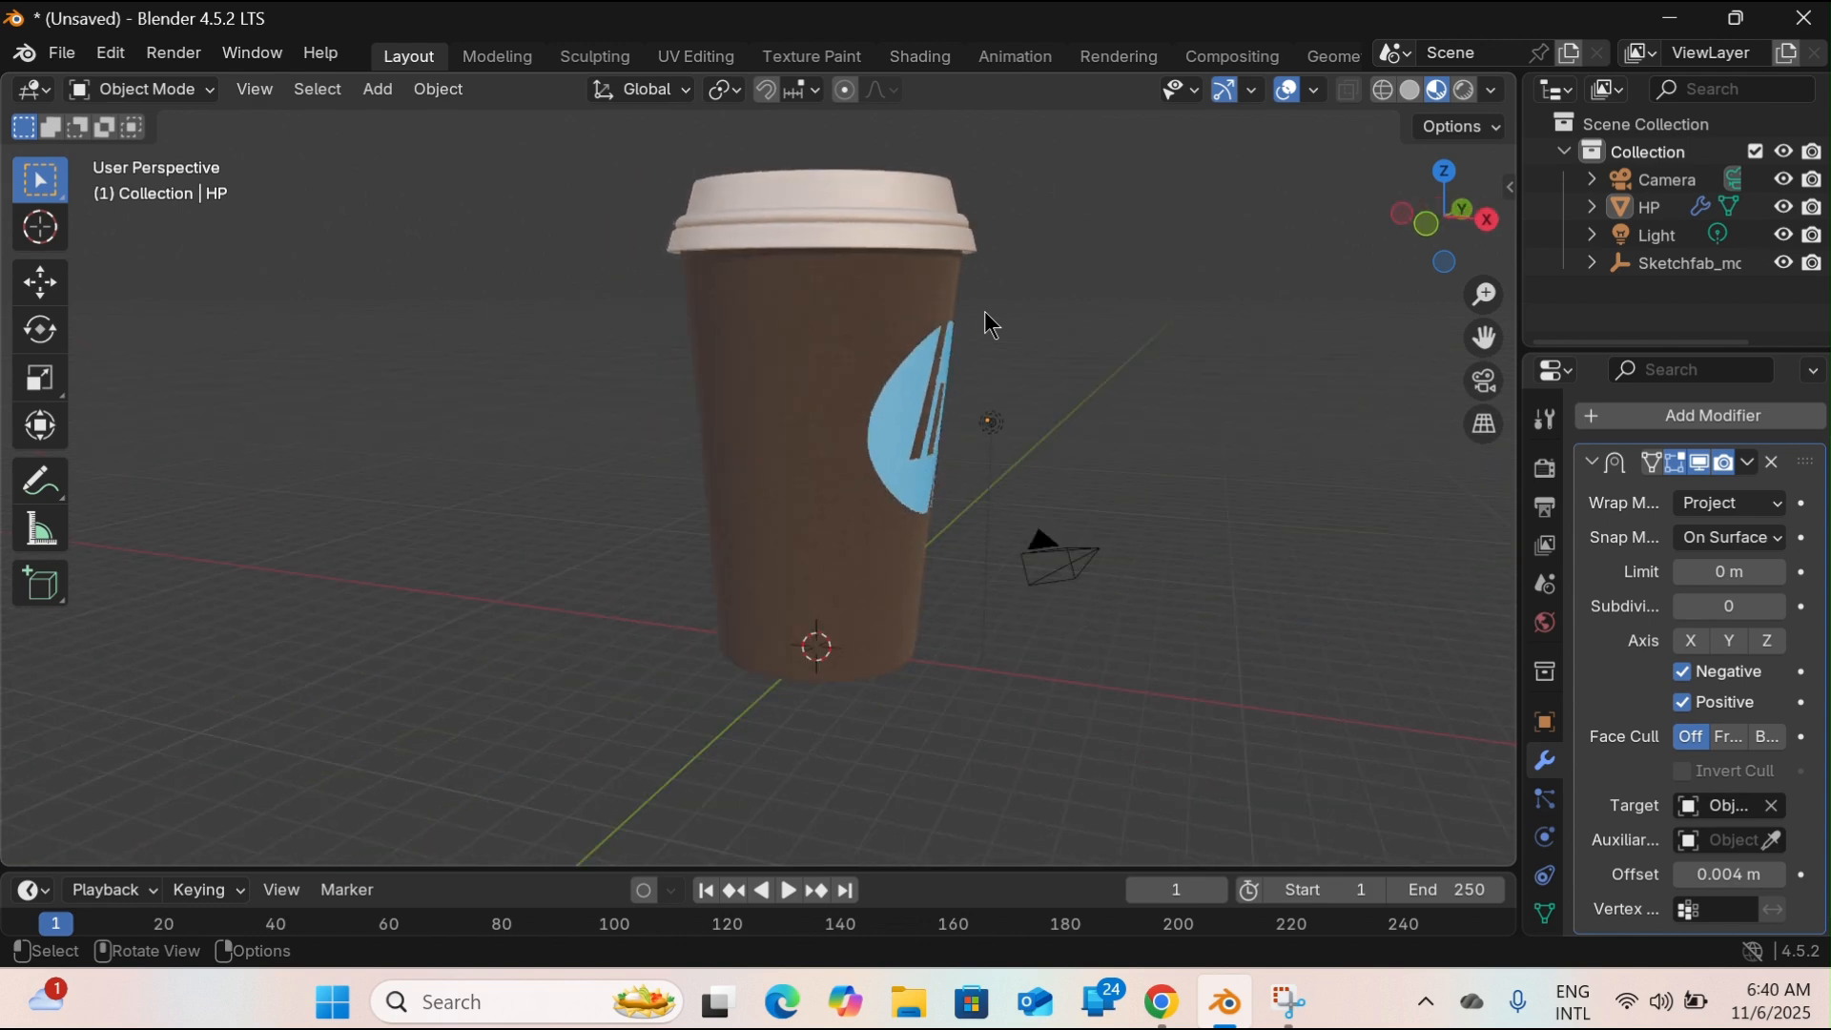
key(KP_4)
key(KP_4)
key(KP_4)
key(KP_4)
key(KP_4)
key(KP_4)
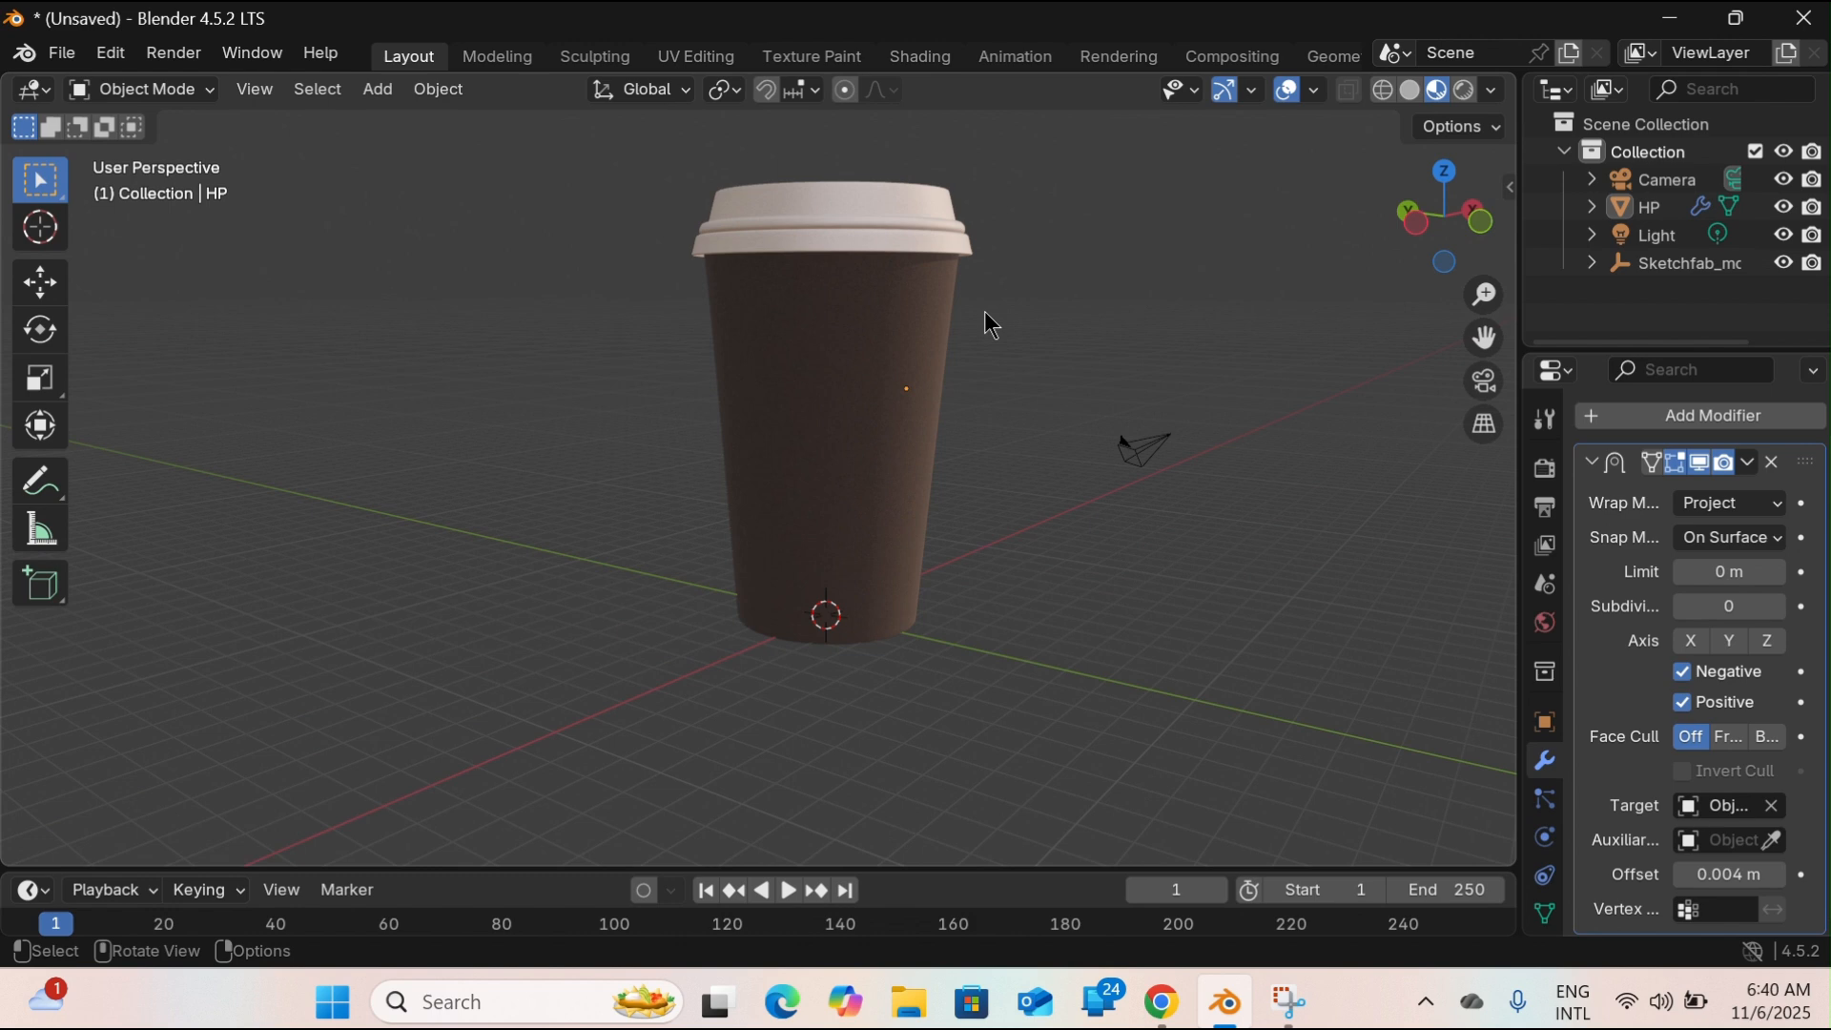
key(KP_4)
key(KP_4)
key(KP_4)
key(KP_4)
key(KP_4)
key(KP_4)
key(KP_4)
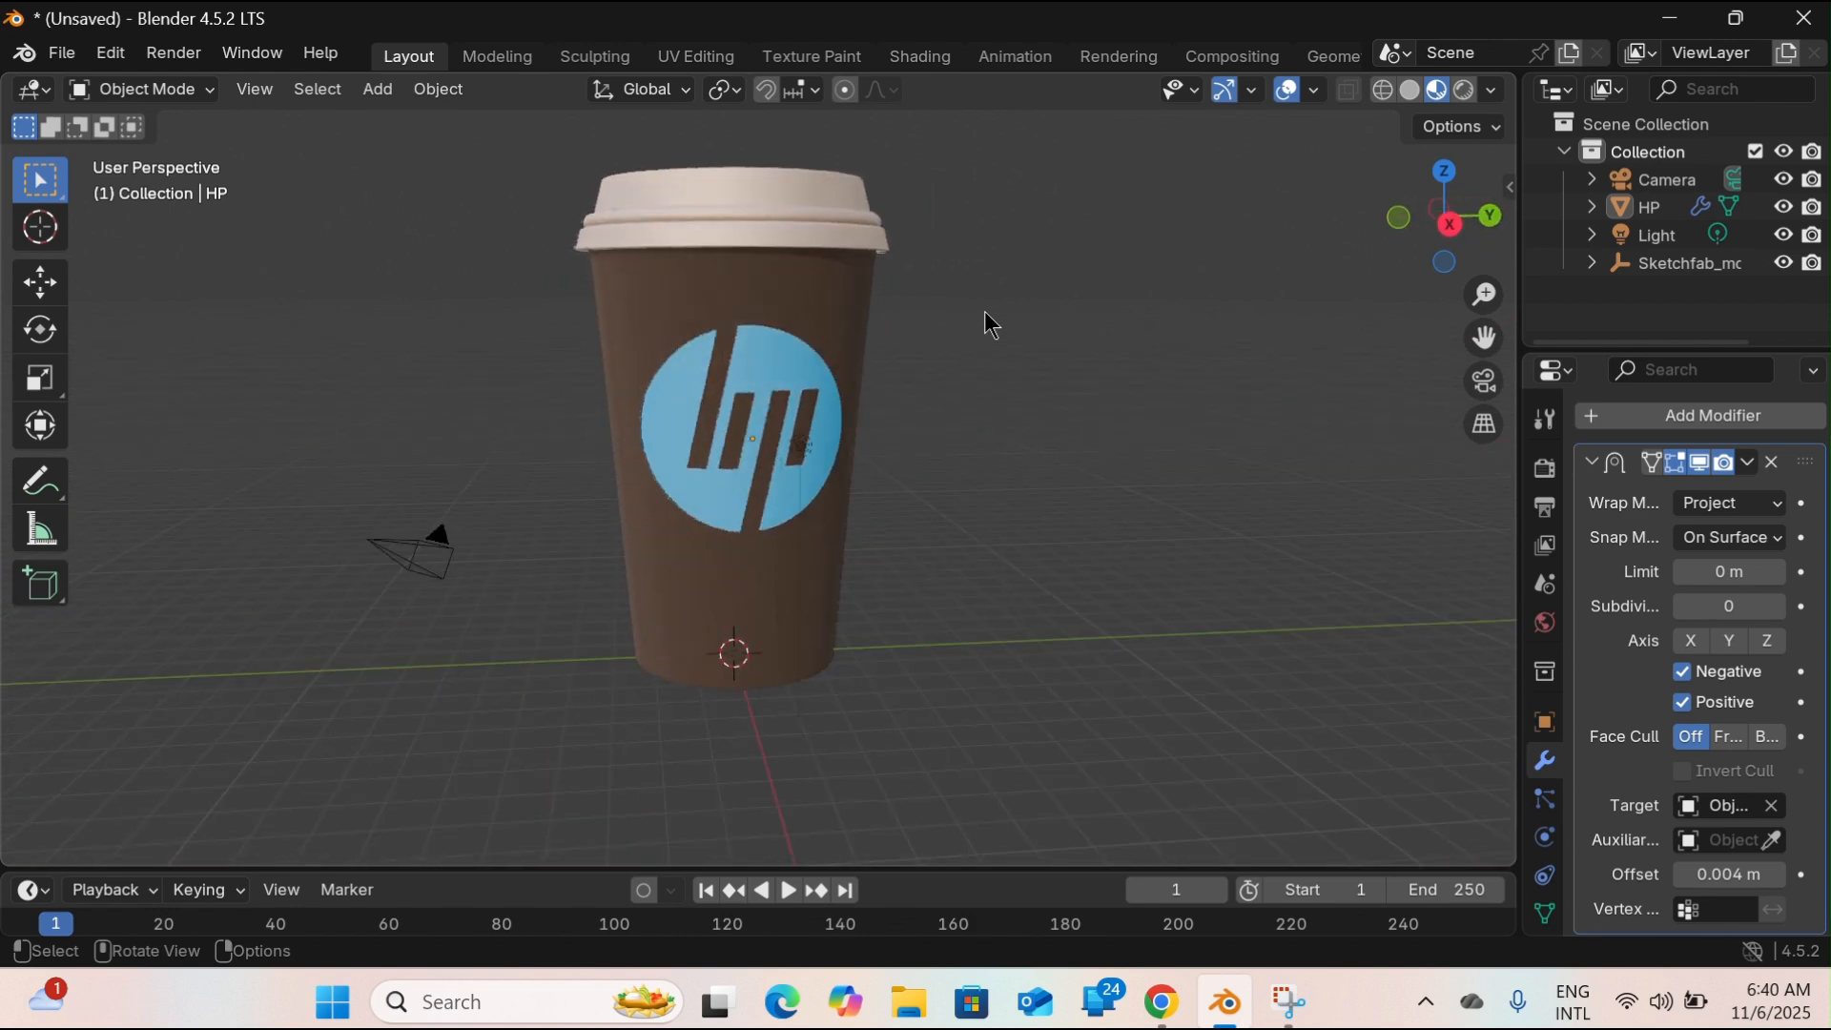